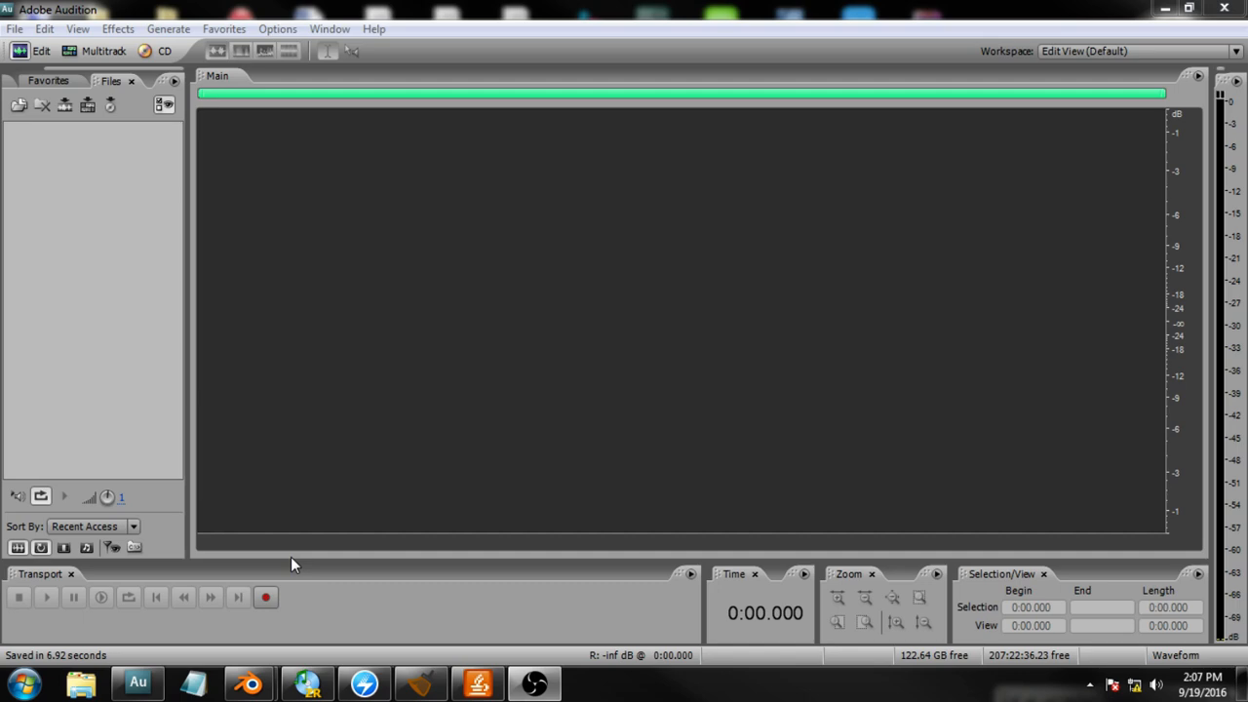
# - Search the computer's installed programs for "adob" to locate Adobe Audition 3.0, and return to the running Audition window
pyautogui.click(1164, 10)
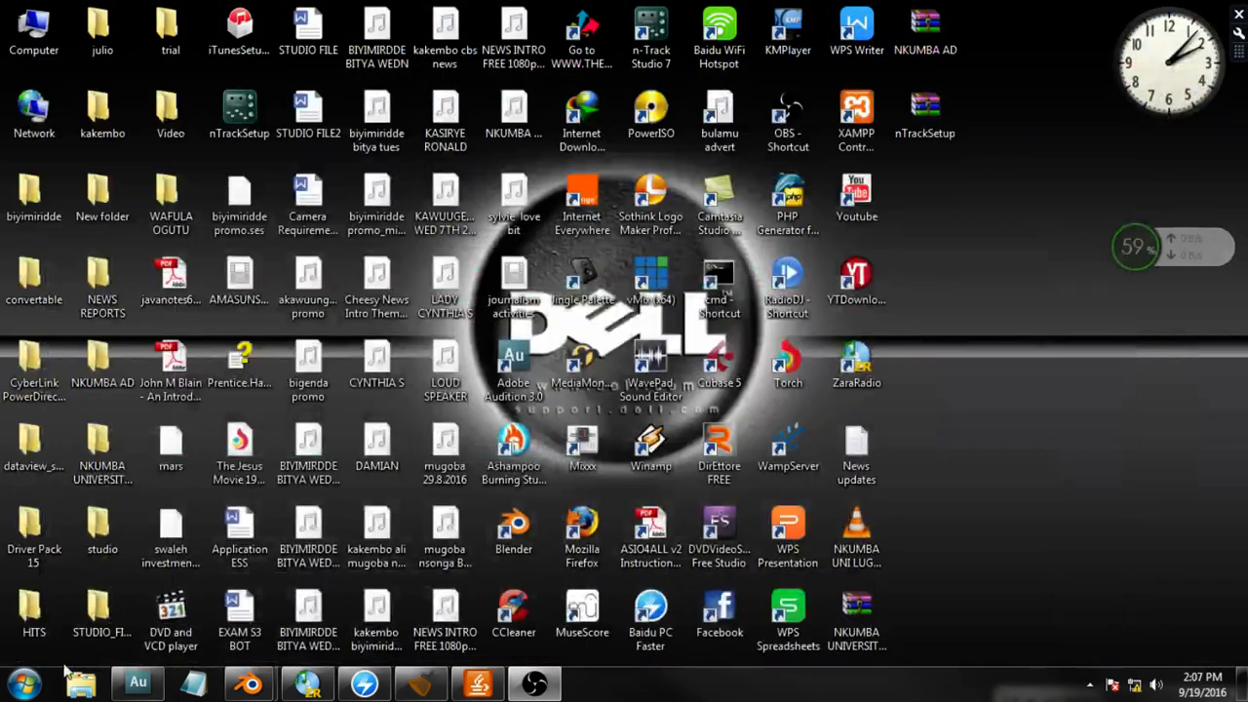
pyautogui.click(22, 685)
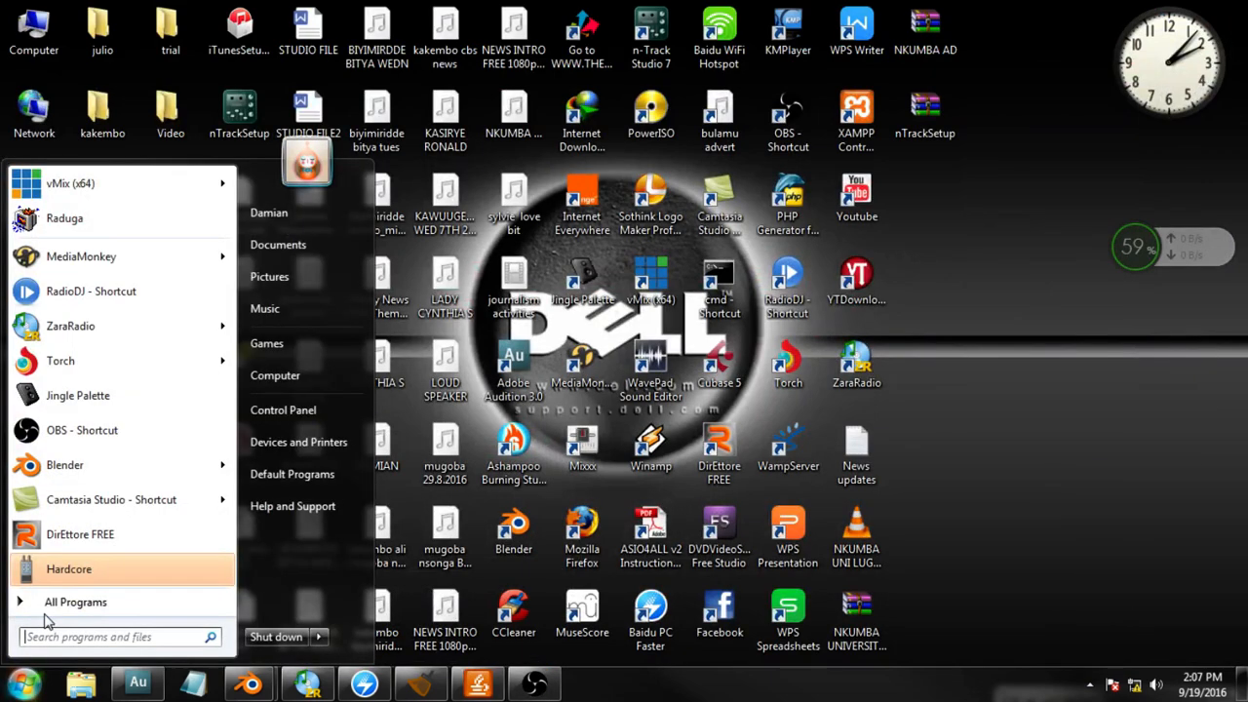
pyautogui.click(49, 605)
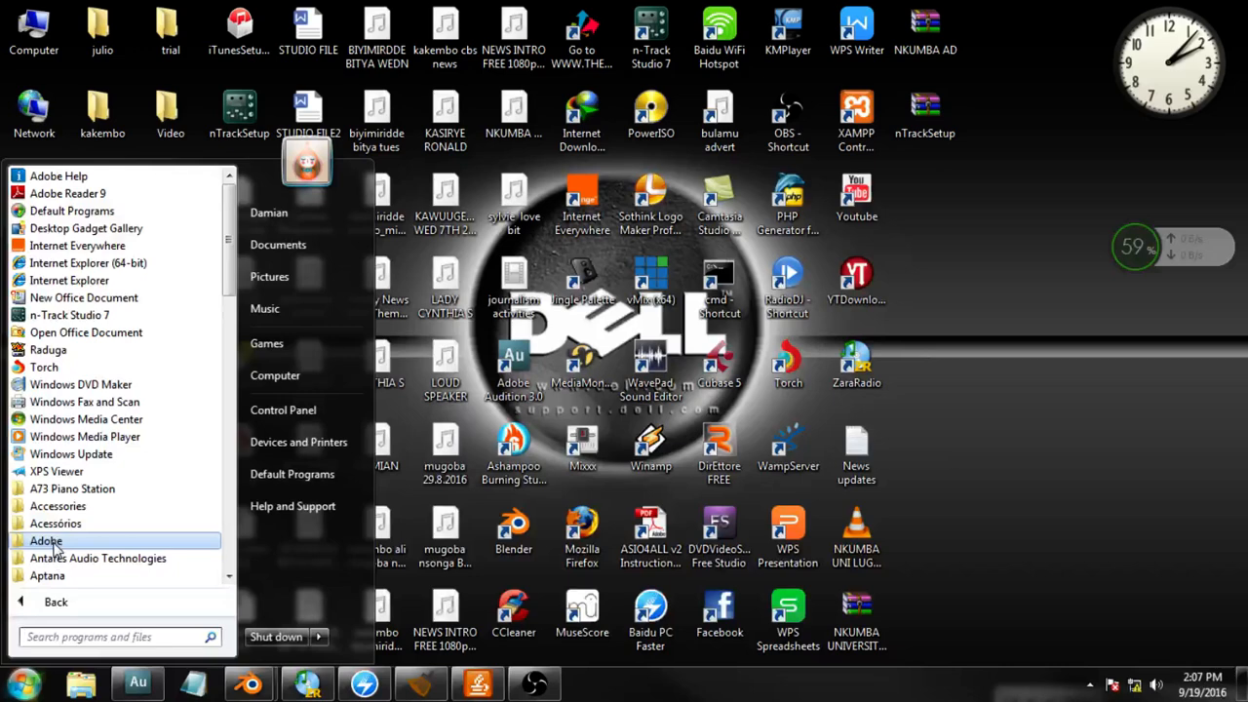
pyautogui.click(46, 542)
pyautogui.click(52, 543)
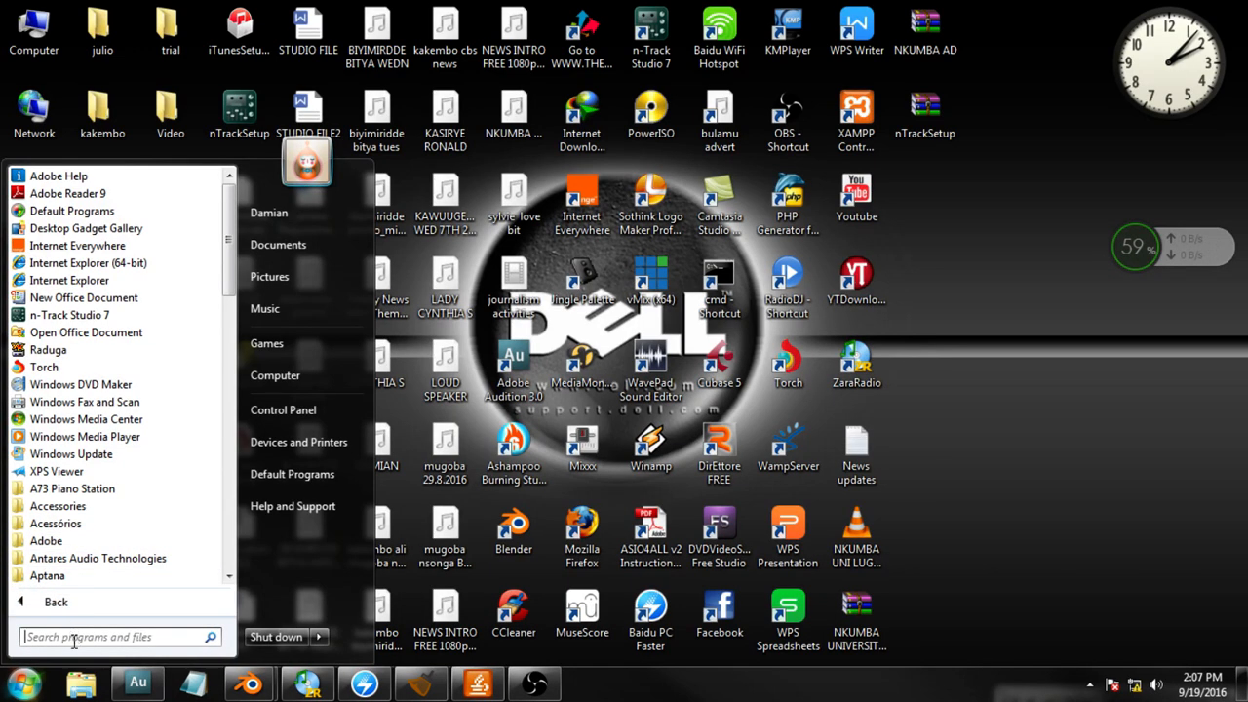
pyautogui.click(74, 638)
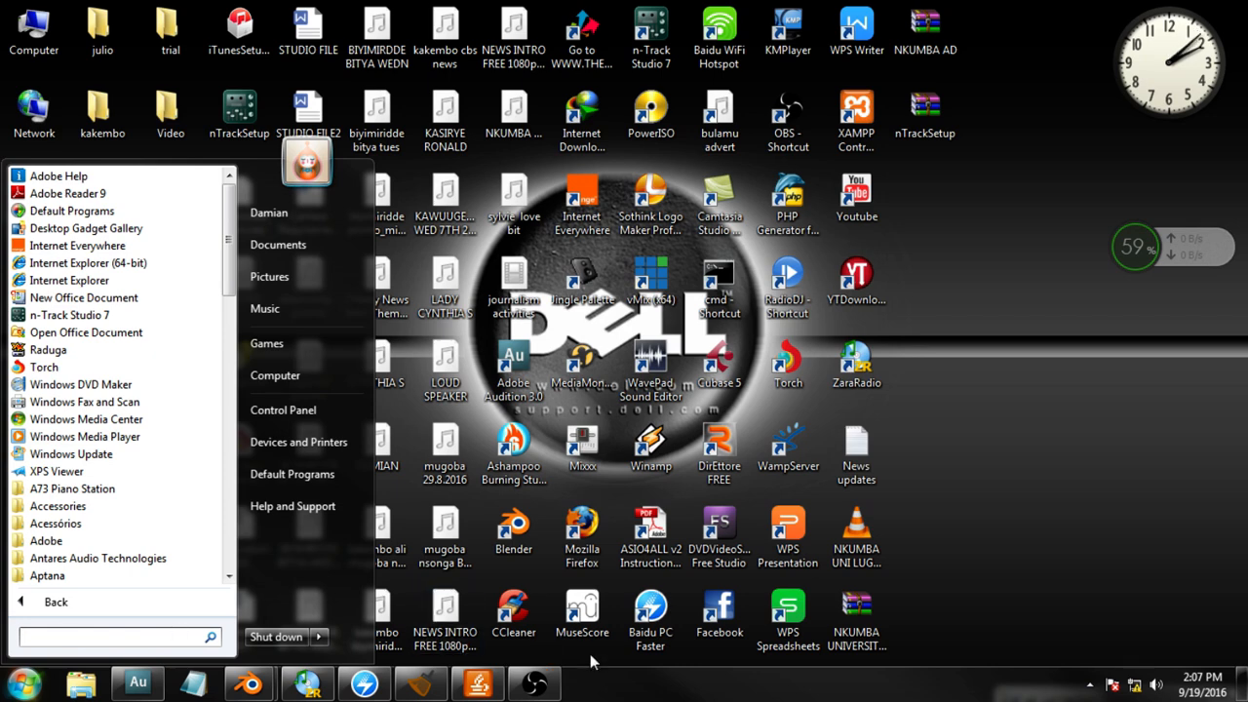
pyautogui.write('ado')
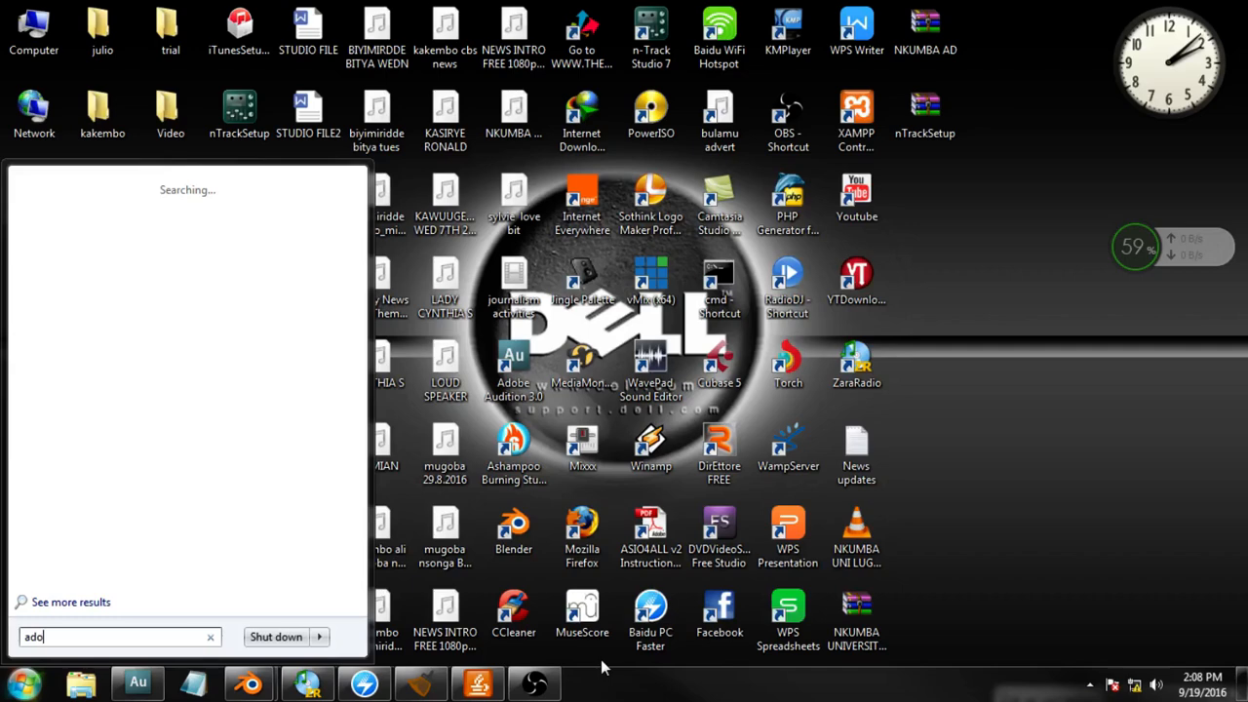
pyautogui.write('b')
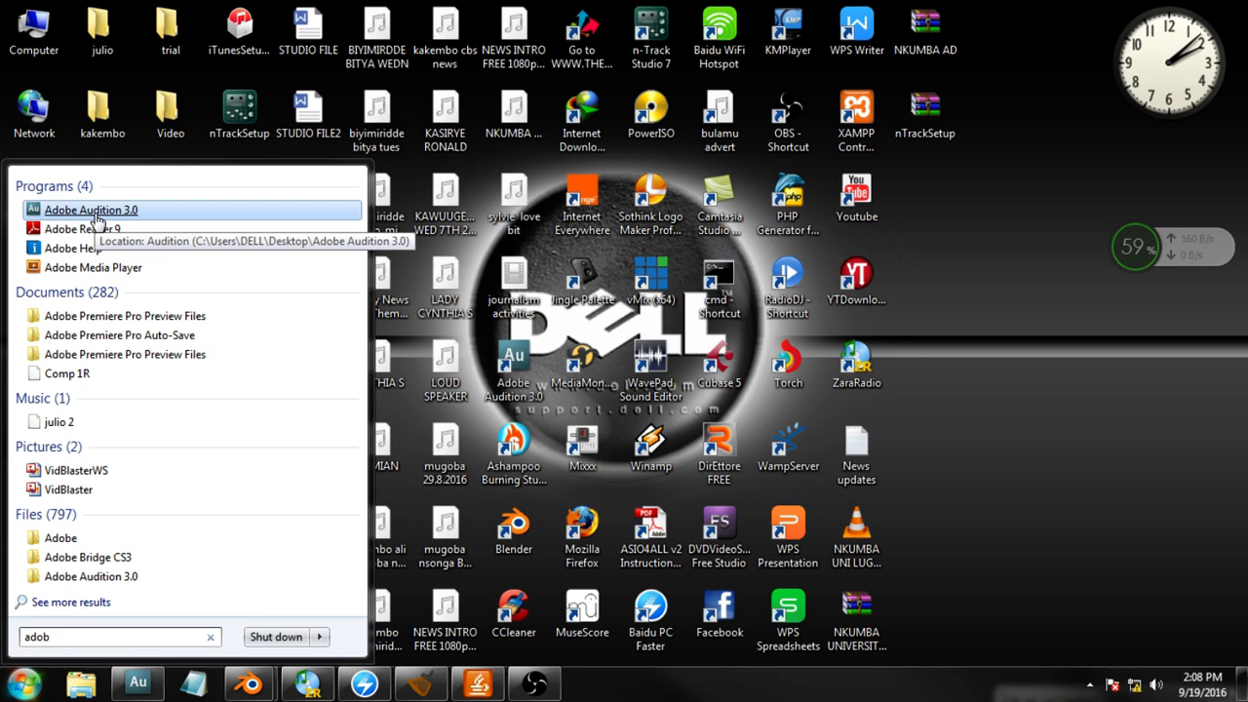
pyautogui.click(141, 696)
pyautogui.click(140, 685)
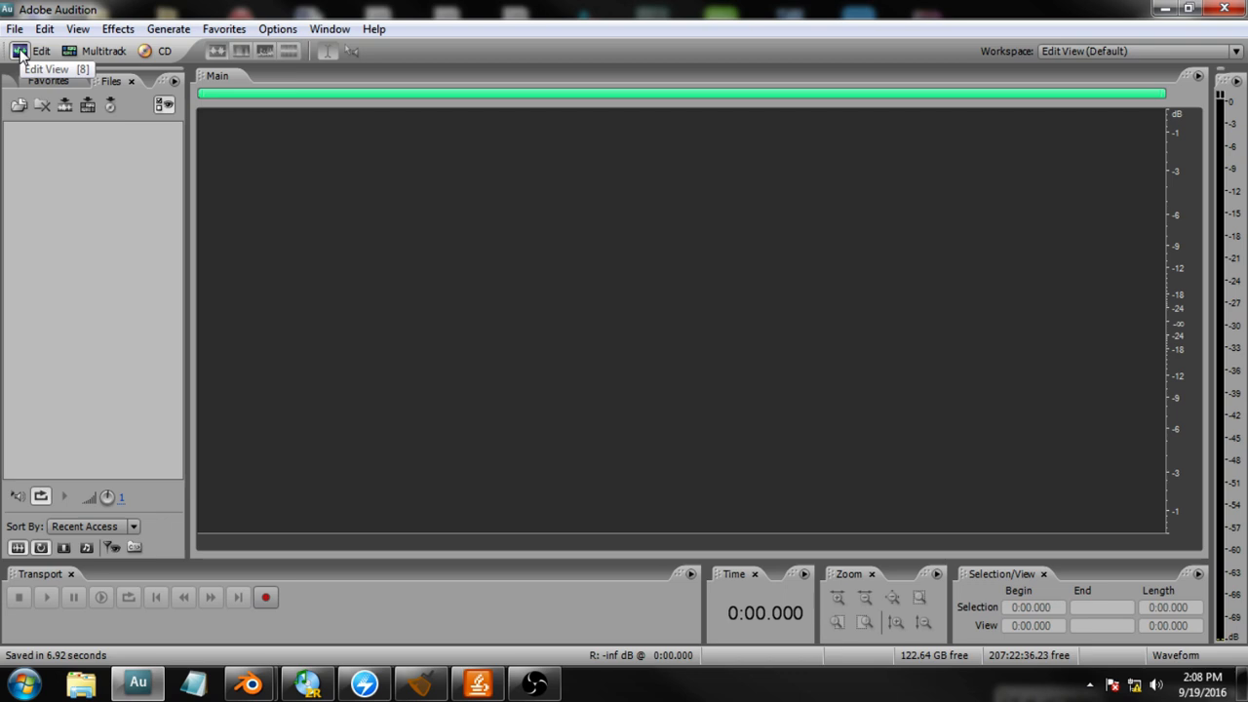
# - Look over the Multitrack view, return to the Edit view, and examine its Favorites, Effects and Files panels at a wider panel size
pyautogui.click(68, 52)
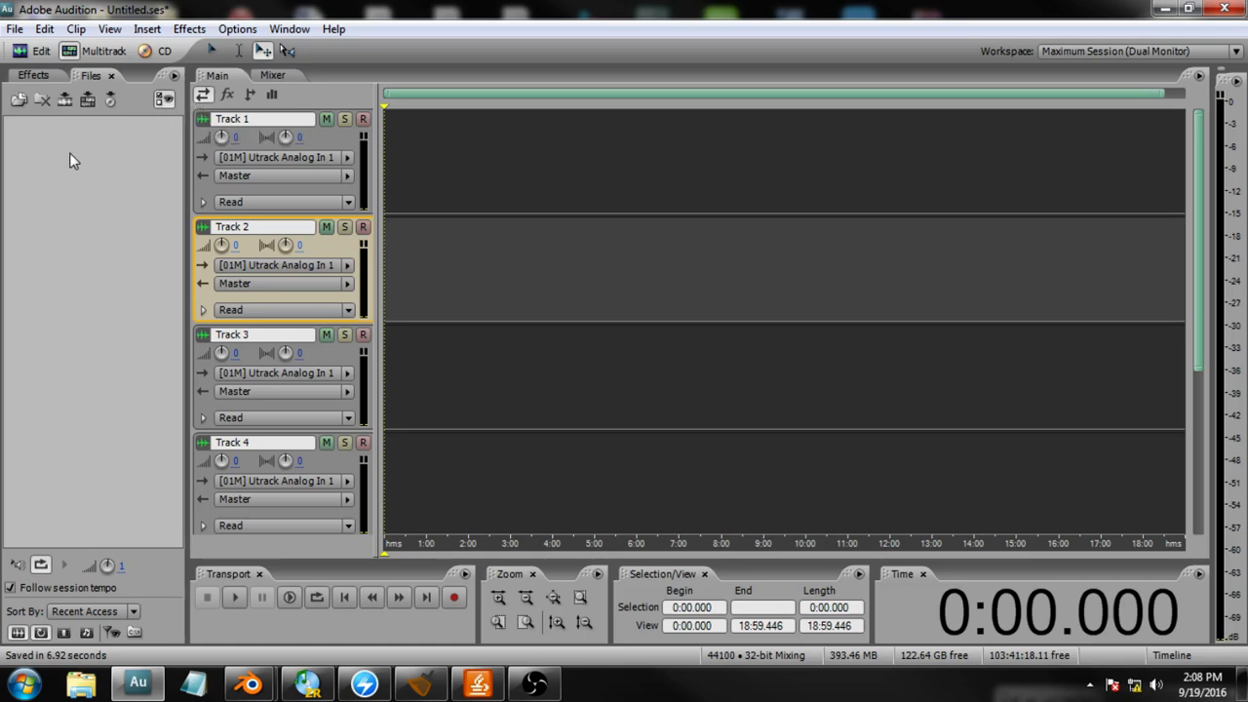
pyautogui.click(18, 53)
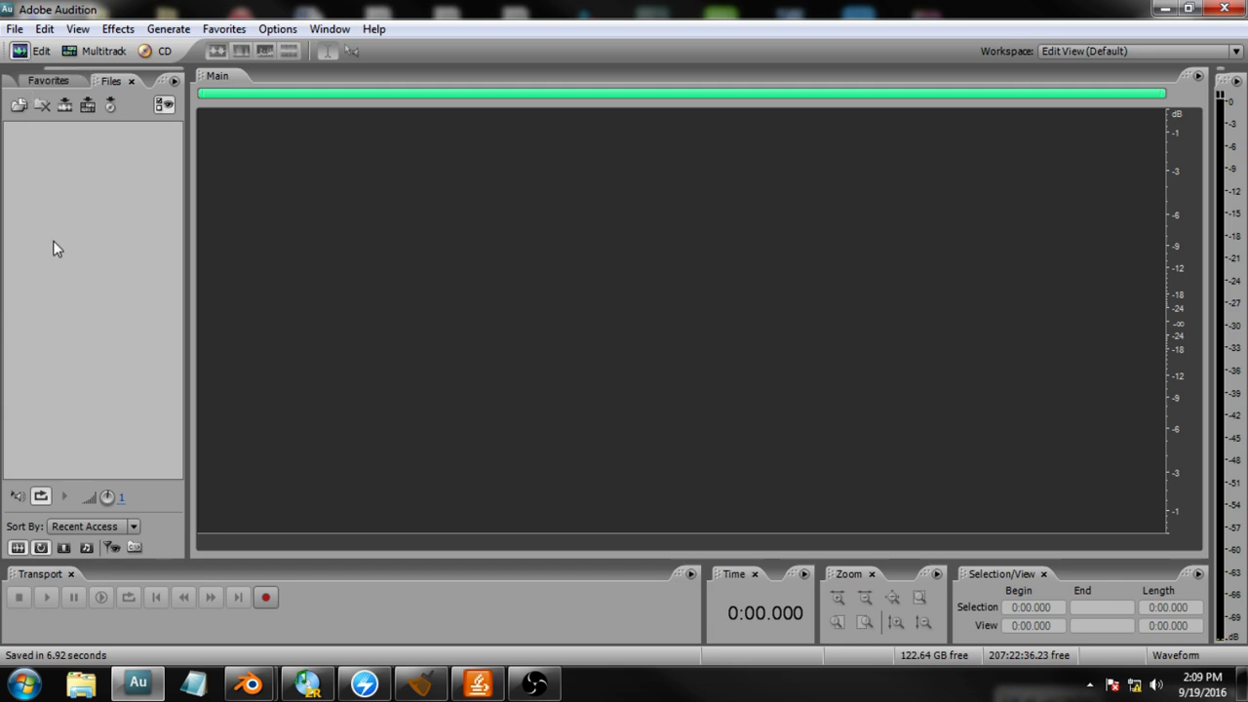
pyautogui.click(46, 85)
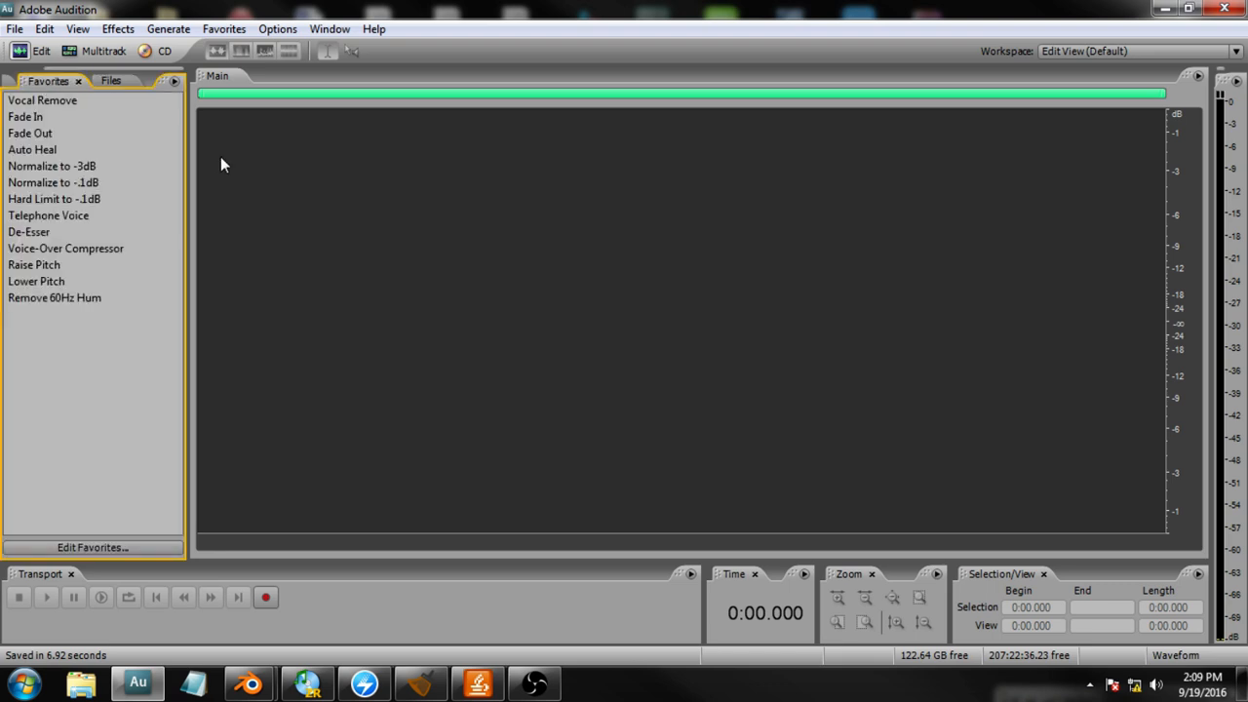
pyautogui.moveTo(188, 171); pyautogui.dragTo(310, 167)
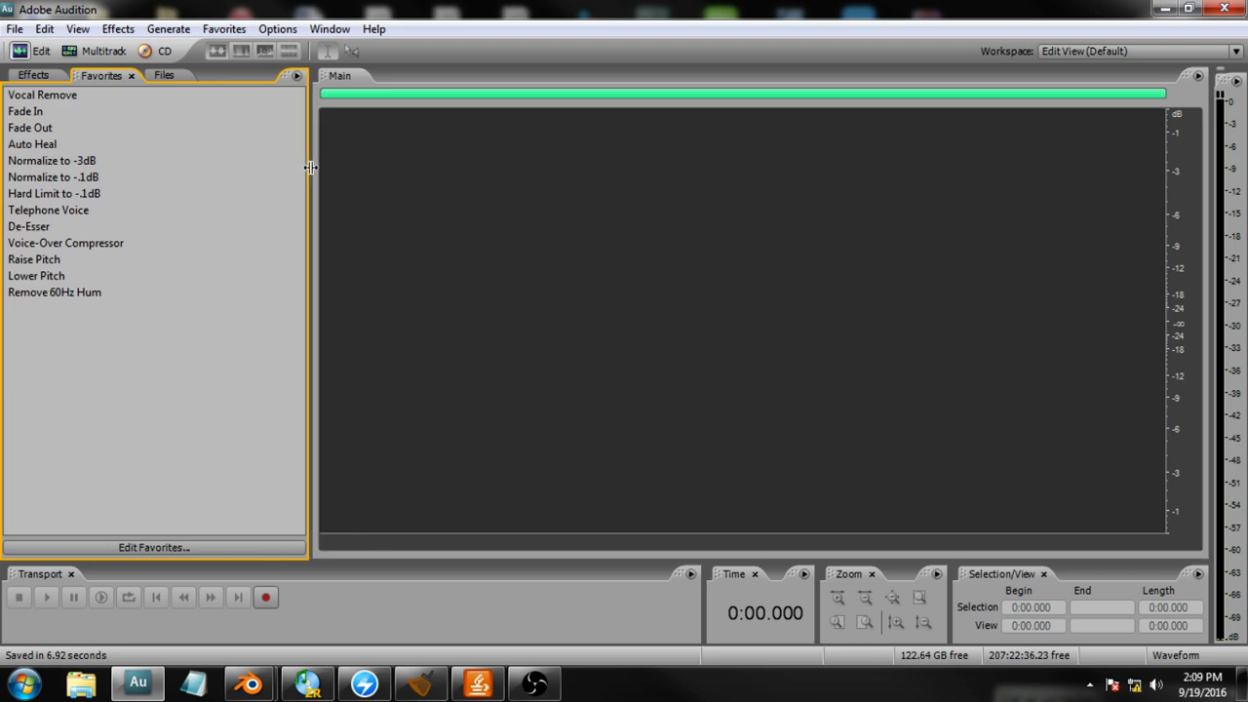
pyautogui.click(29, 78)
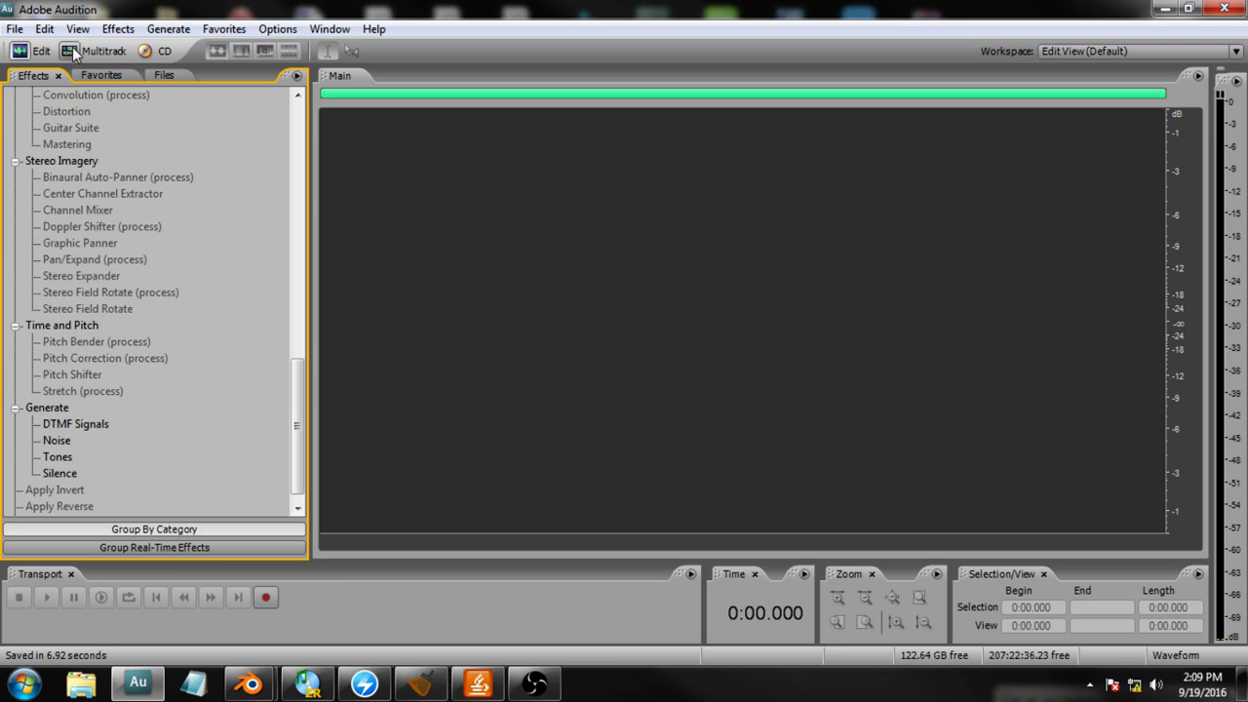
pyautogui.click(89, 75)
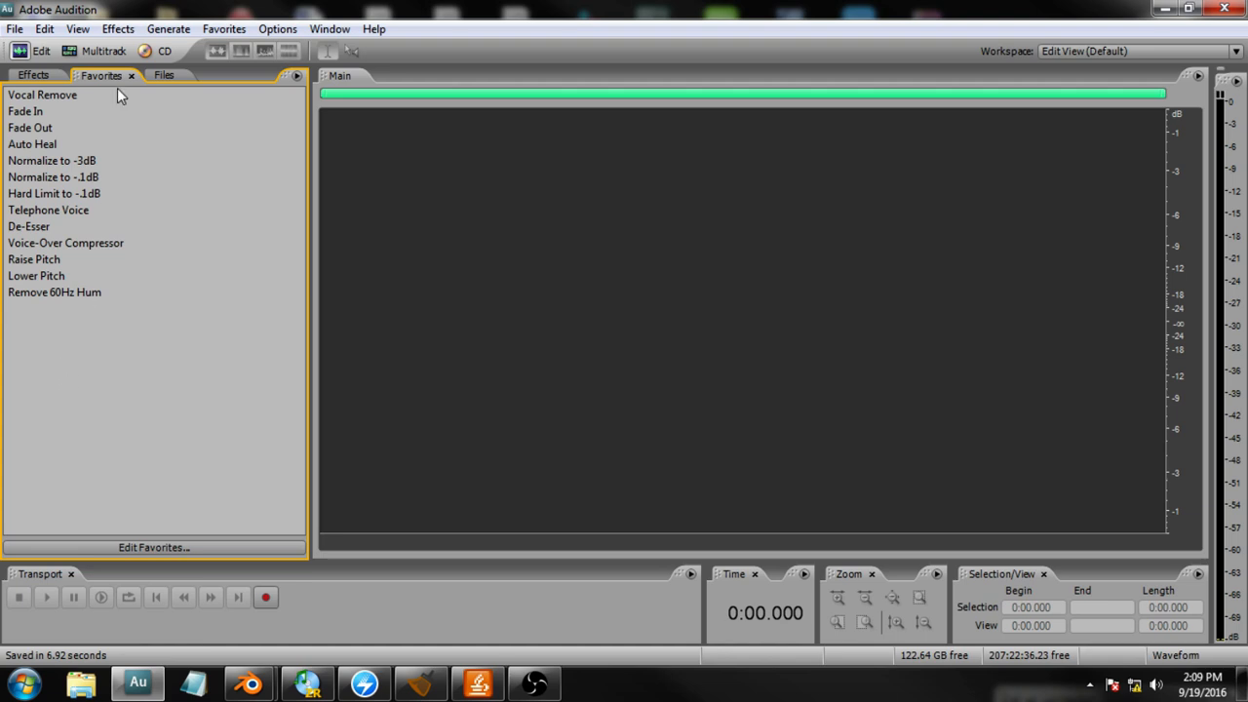
pyautogui.click(161, 78)
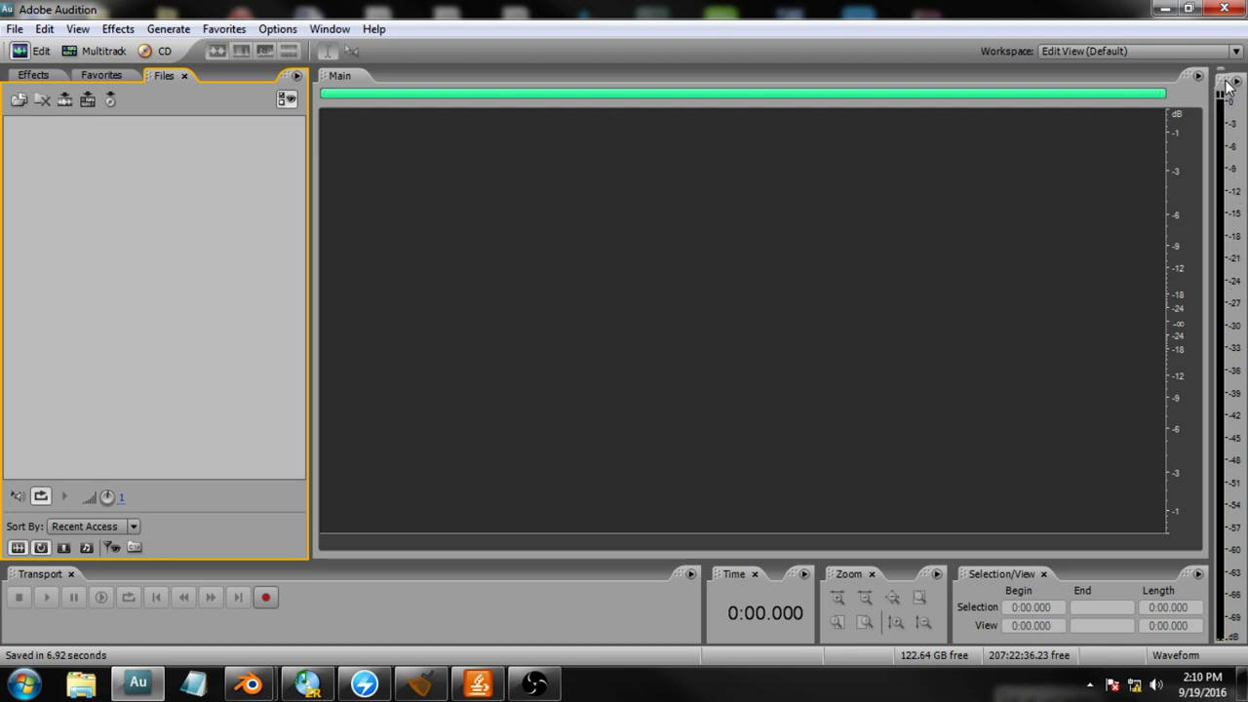
# - Dock the Levels meter as a horizontal strip beneath all the other panels
pyautogui.moveTo(1226, 81); pyautogui.dragTo(783, 640)
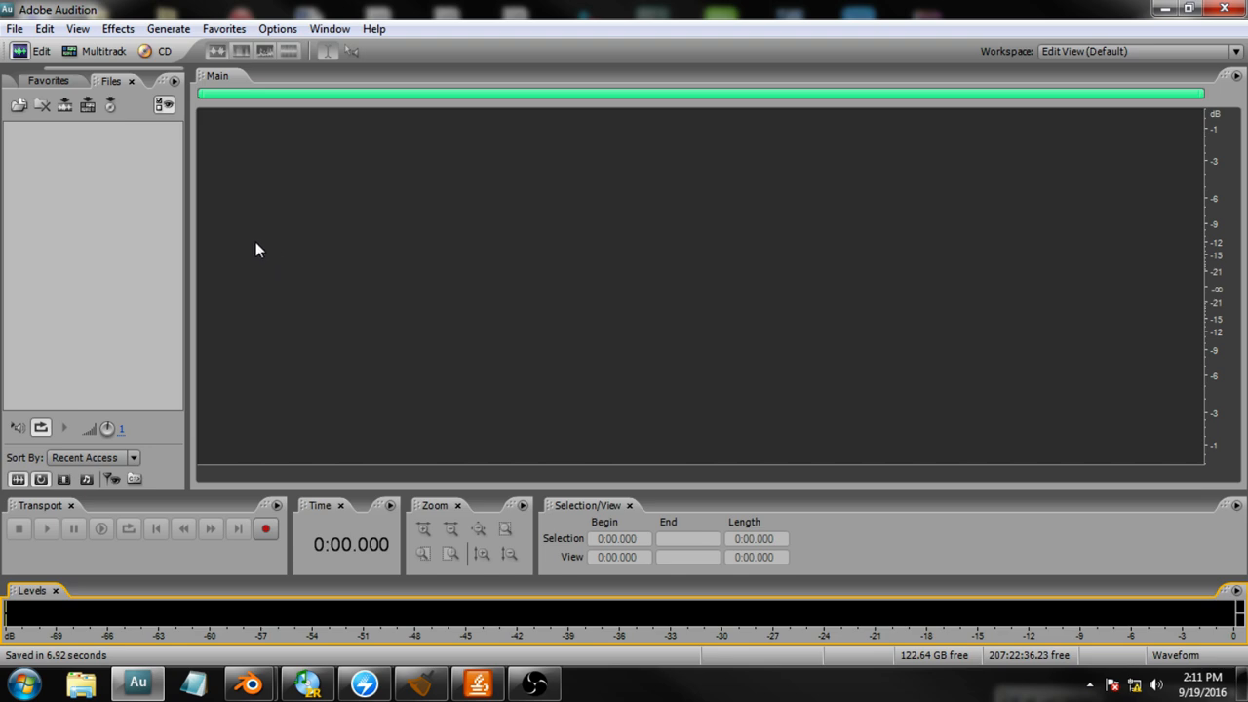
# - Create a new stereo waveform with a 44100 Hz sample rate and 16-bit resolution
pyautogui.click(14, 29)
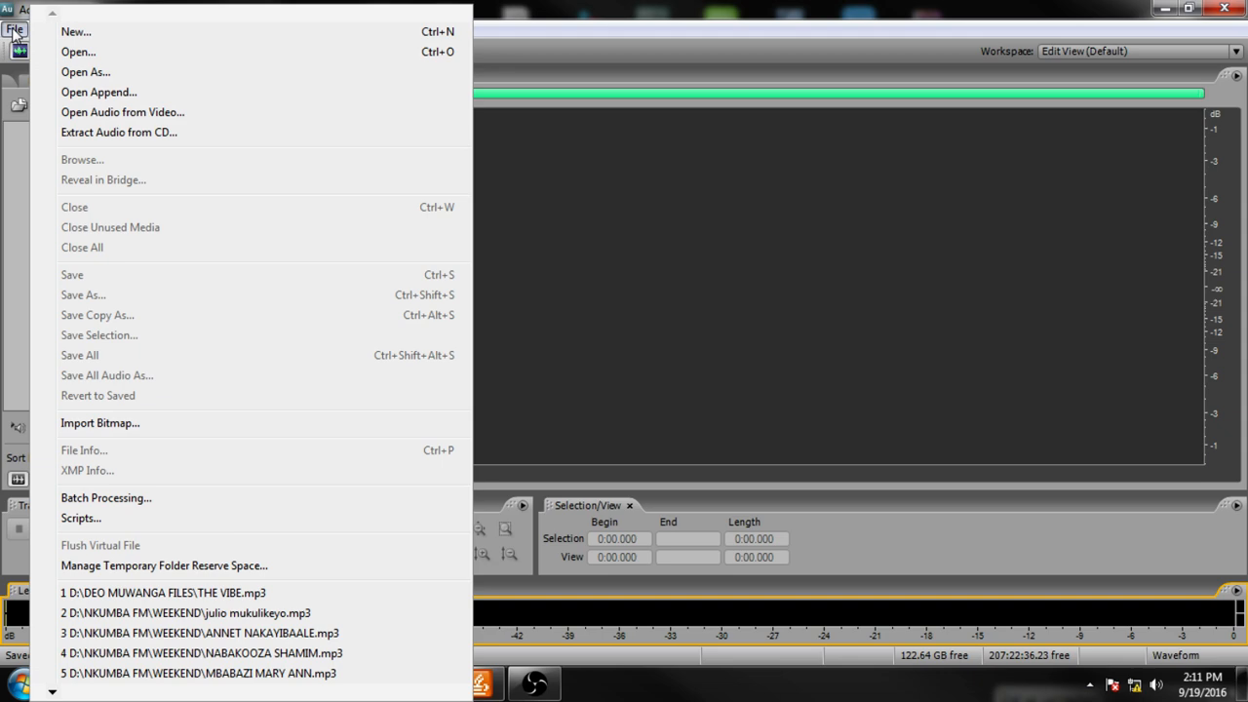
pyautogui.click(76, 33)
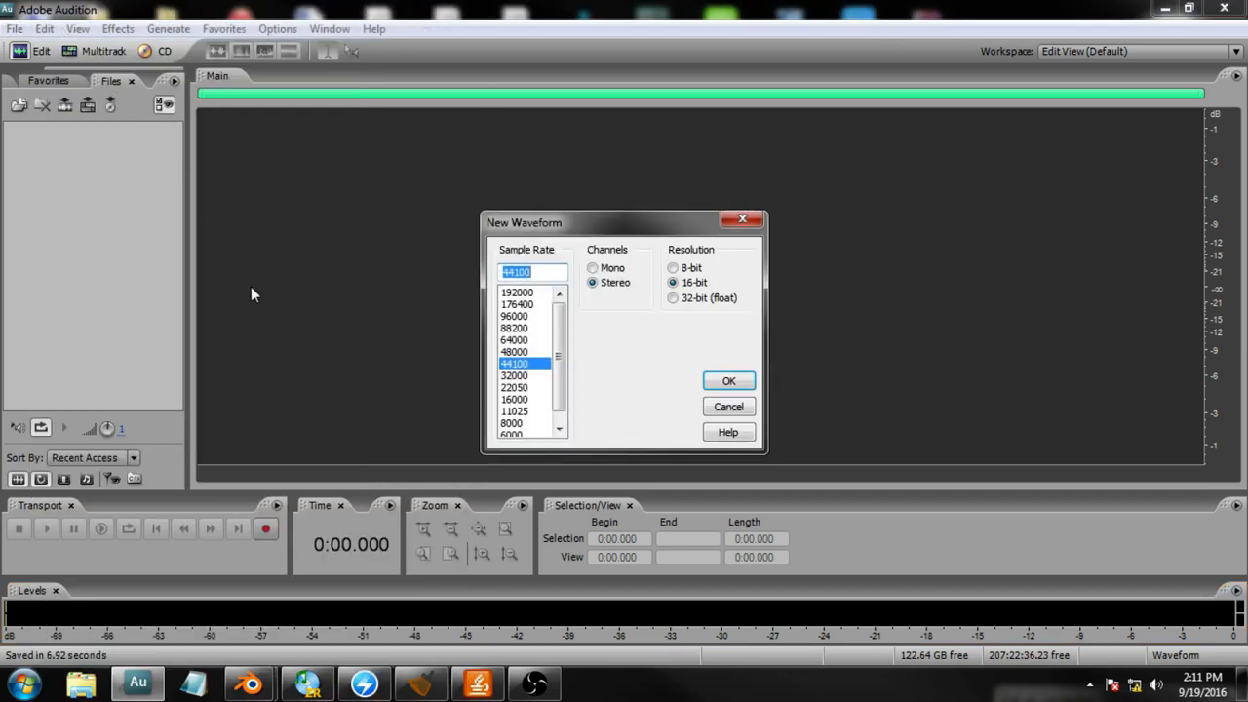
pyautogui.moveTo(561, 223); pyautogui.dragTo(463, 173)
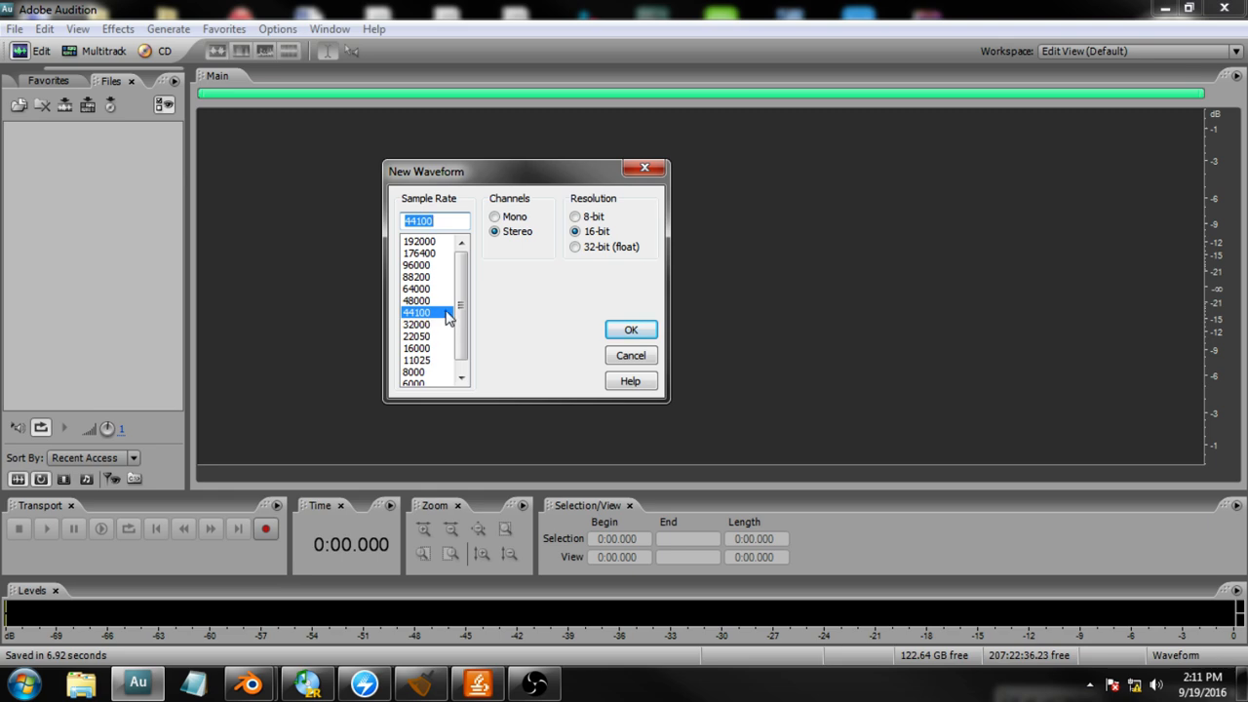
pyautogui.click(633, 332)
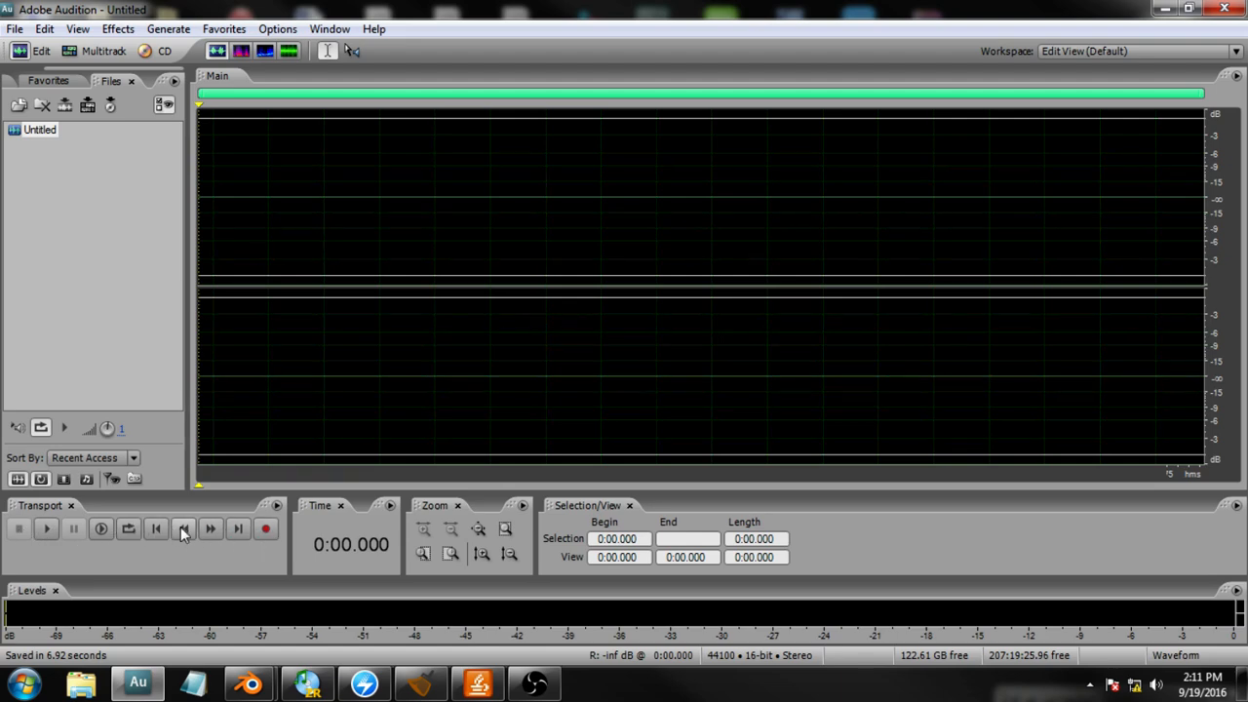
# - Record a test voice clip of about 8.7 seconds into the empty waveform and clear the selection
pyautogui.click(265, 528)
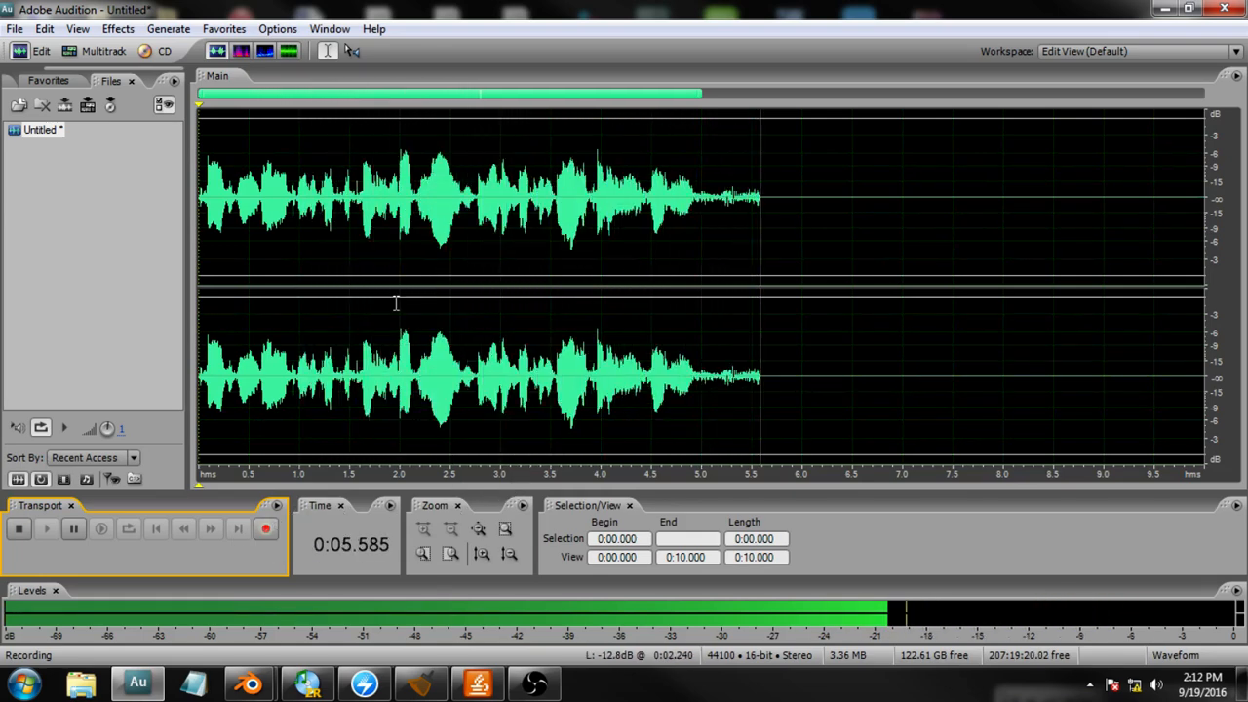
pyautogui.click(18, 531)
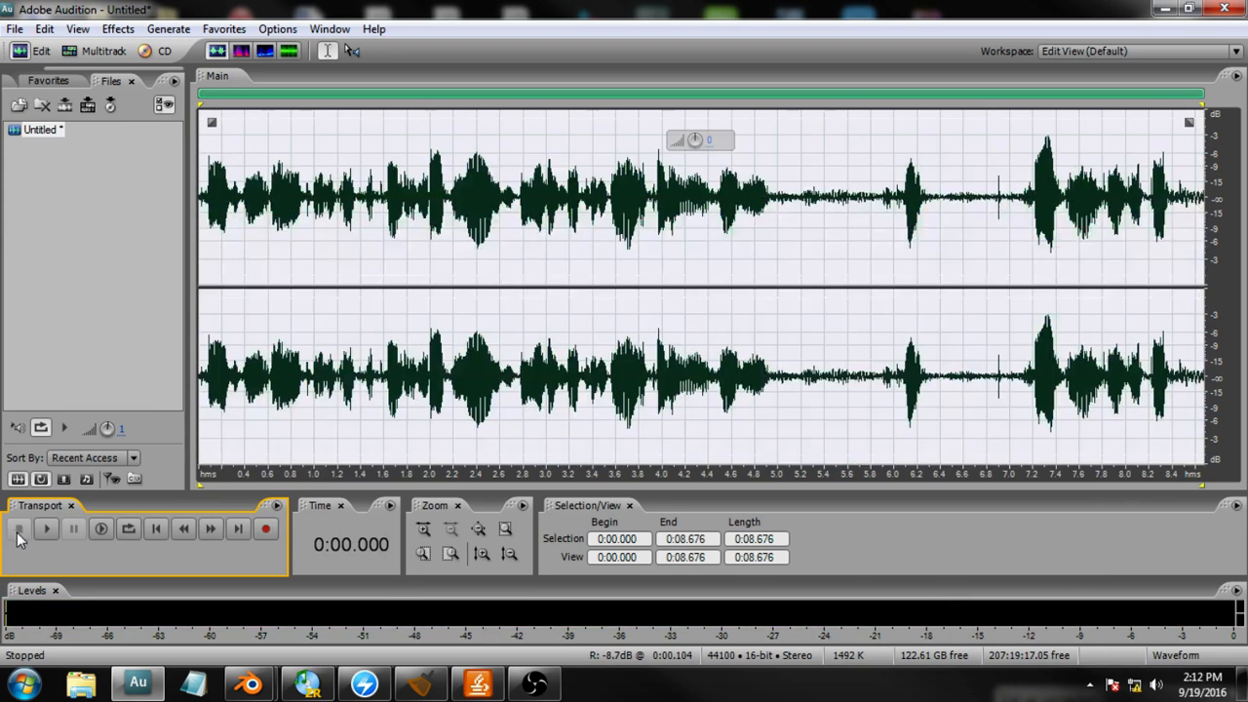
pyautogui.click(206, 142)
pyautogui.click(198, 198)
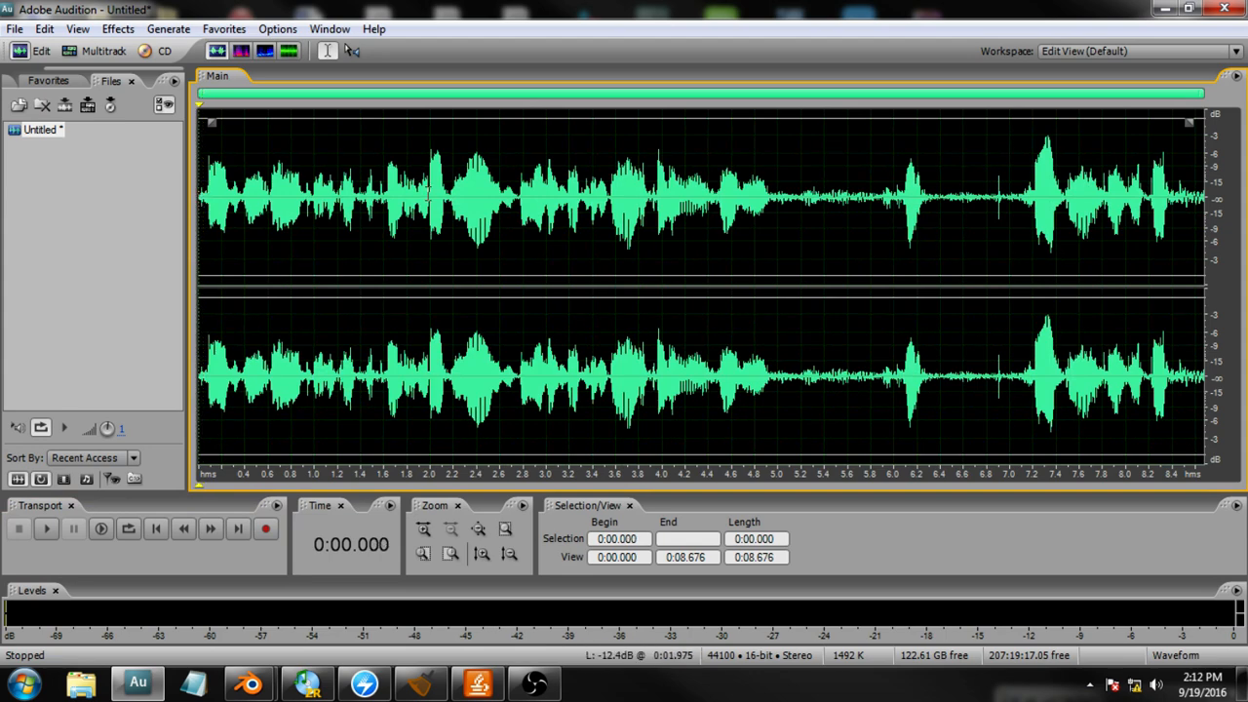
# - Play back the recorded clip from the 0:02.000 mark and stop the playback
pyautogui.click(430, 195)
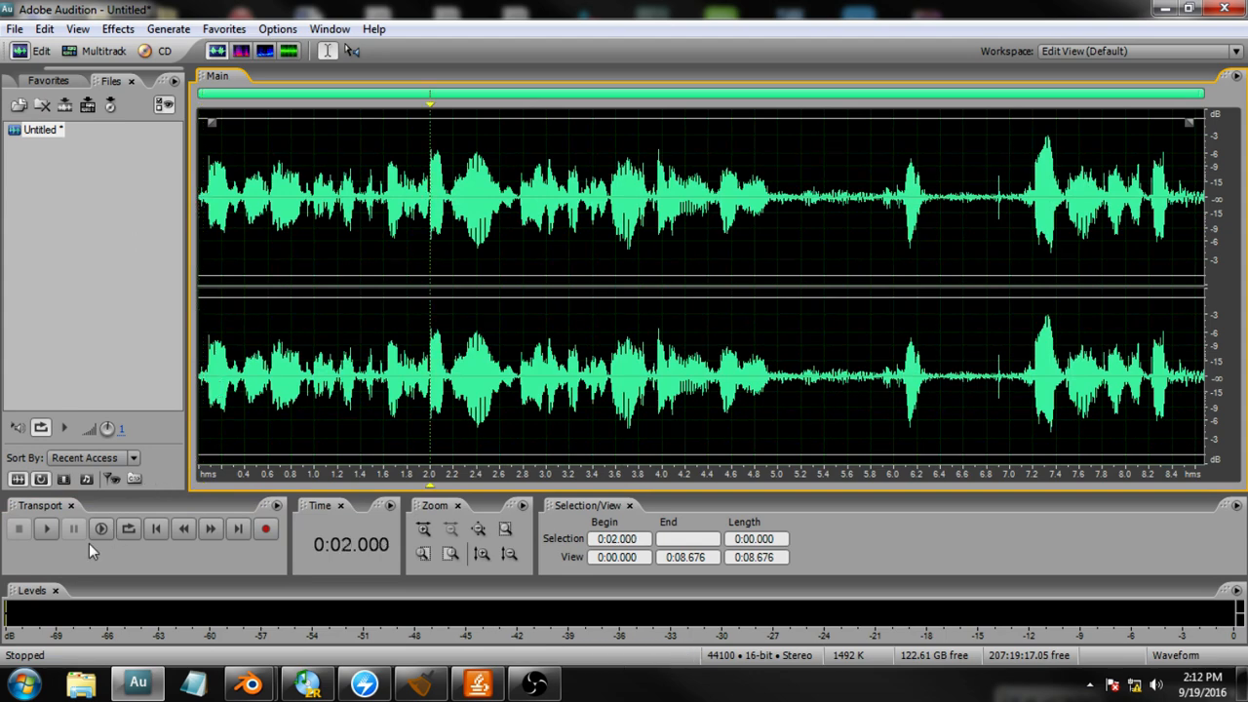
pyautogui.click(44, 529)
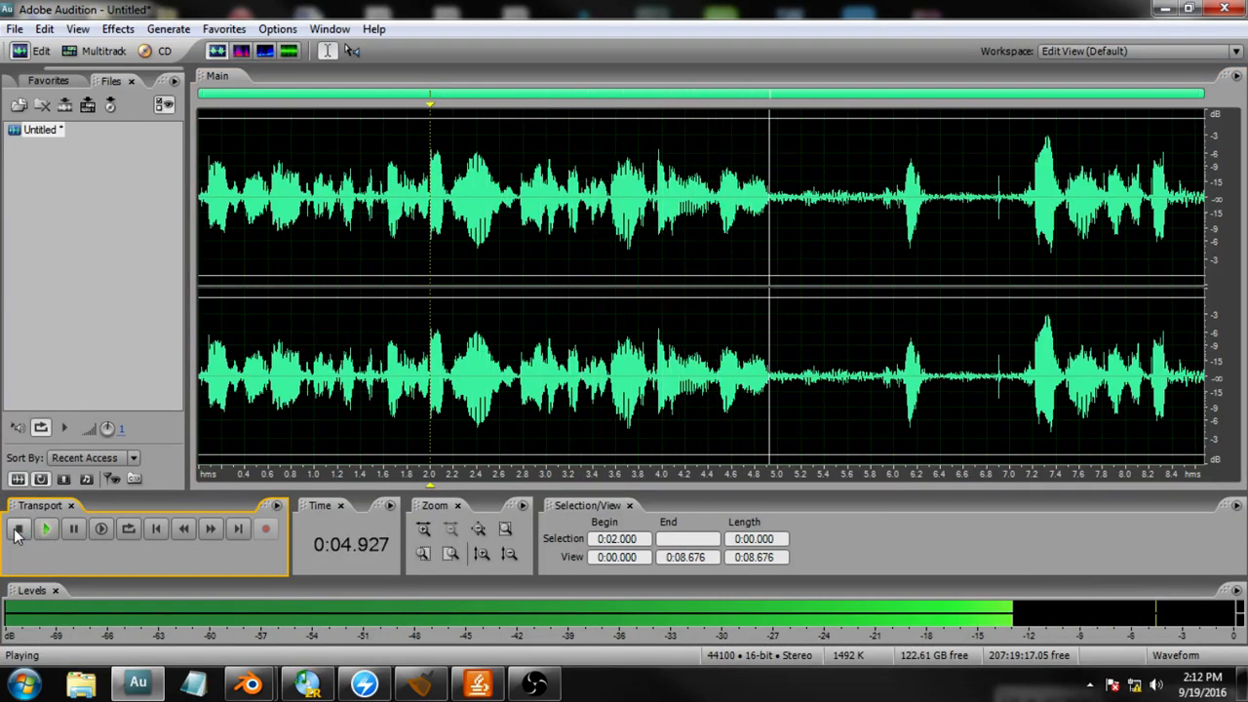
pyautogui.click(17, 532)
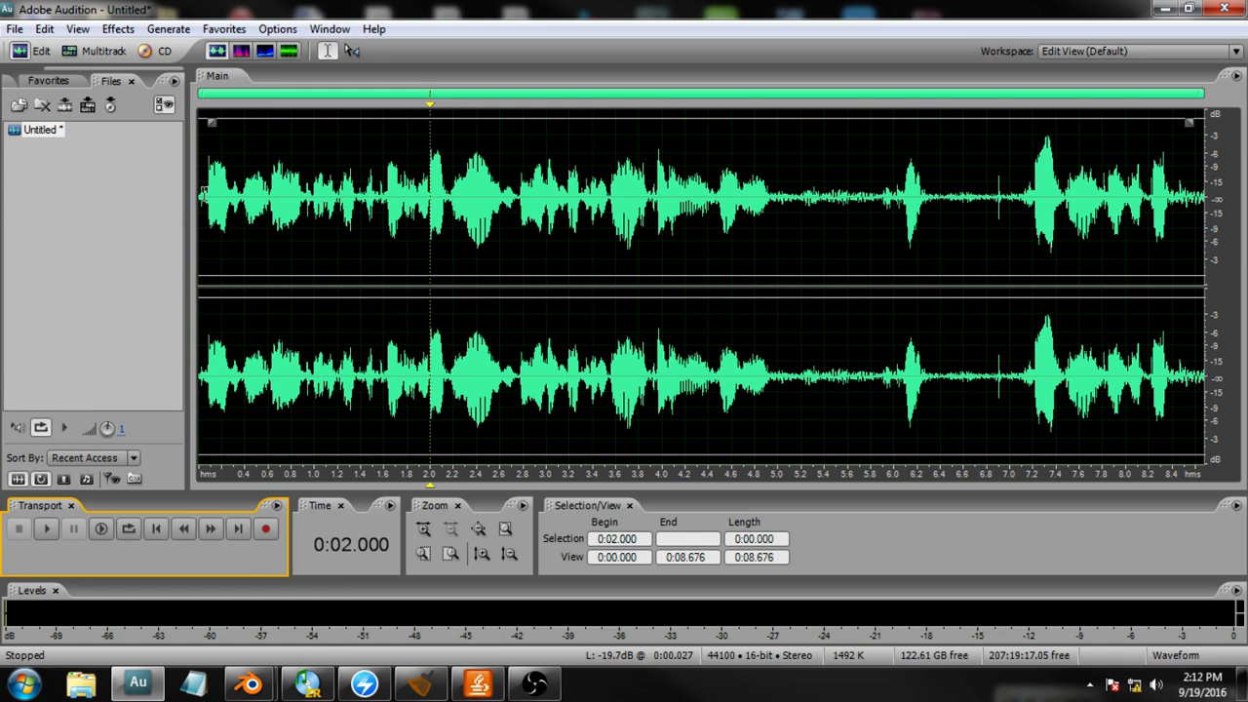
# - Select the whole recorded clip from start to end and delete it
pyautogui.click(197, 202)
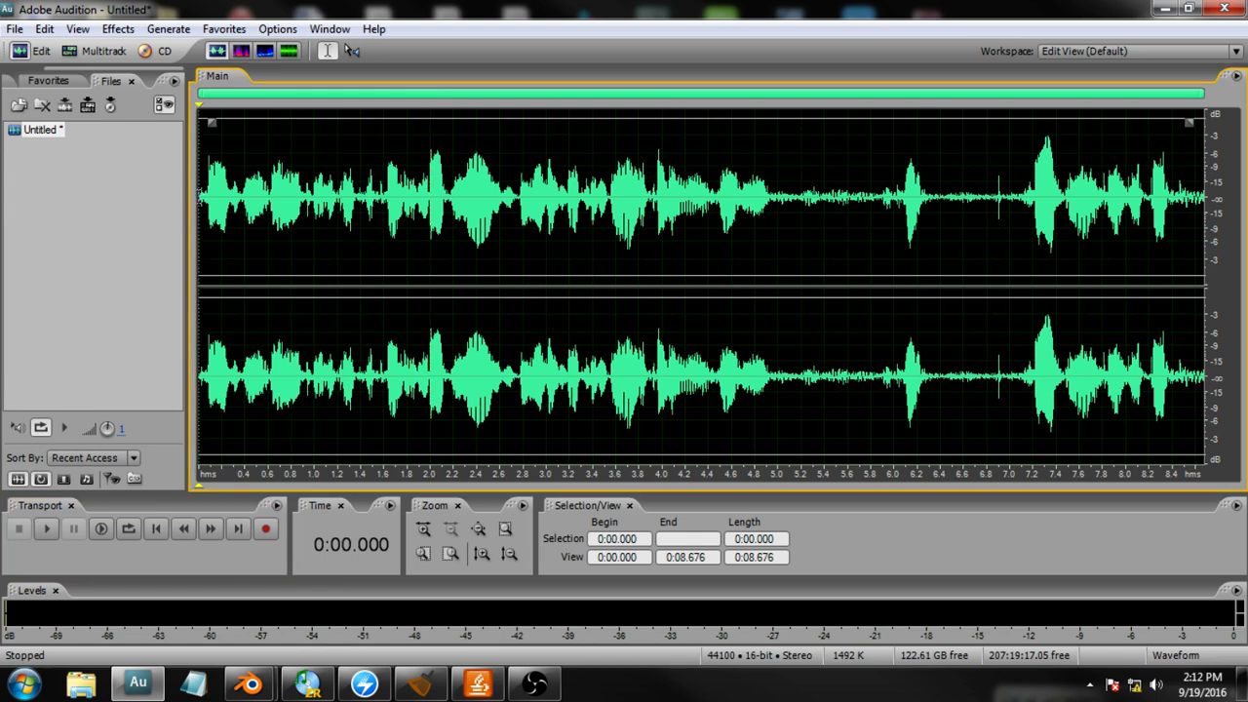
pyautogui.moveTo(199, 202); pyautogui.dragTo(1226, 234)
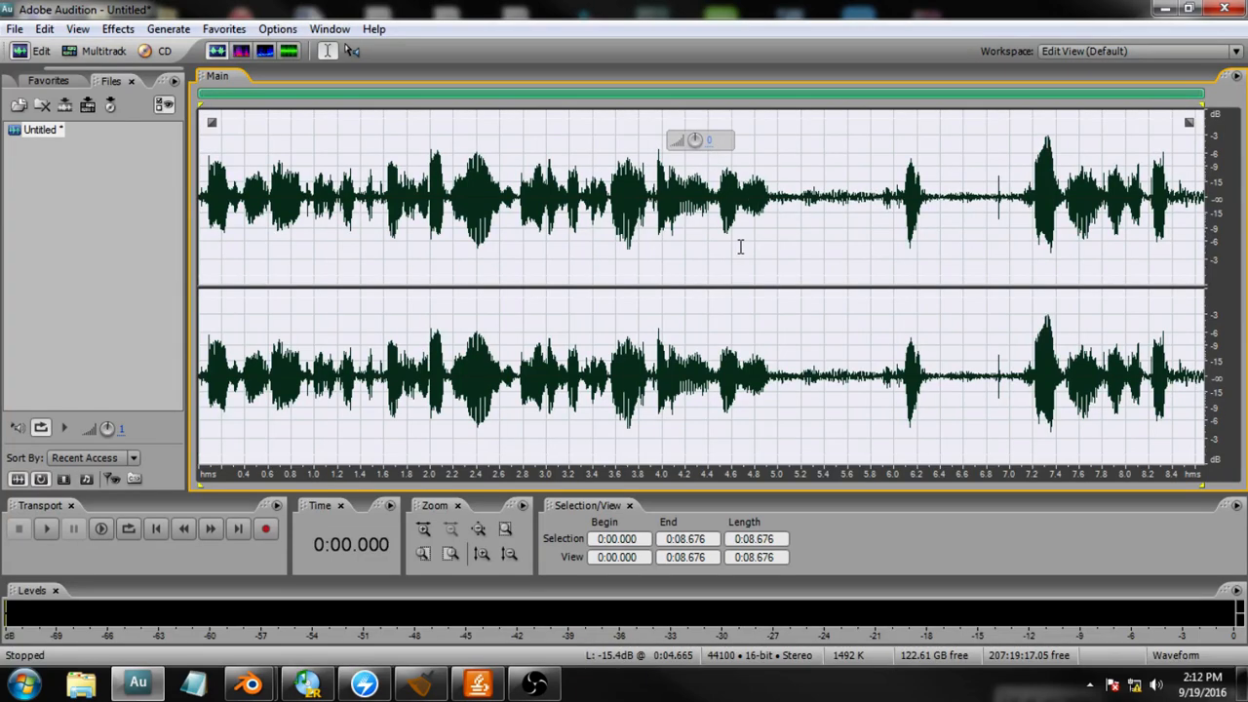
pyautogui.press('Delete')
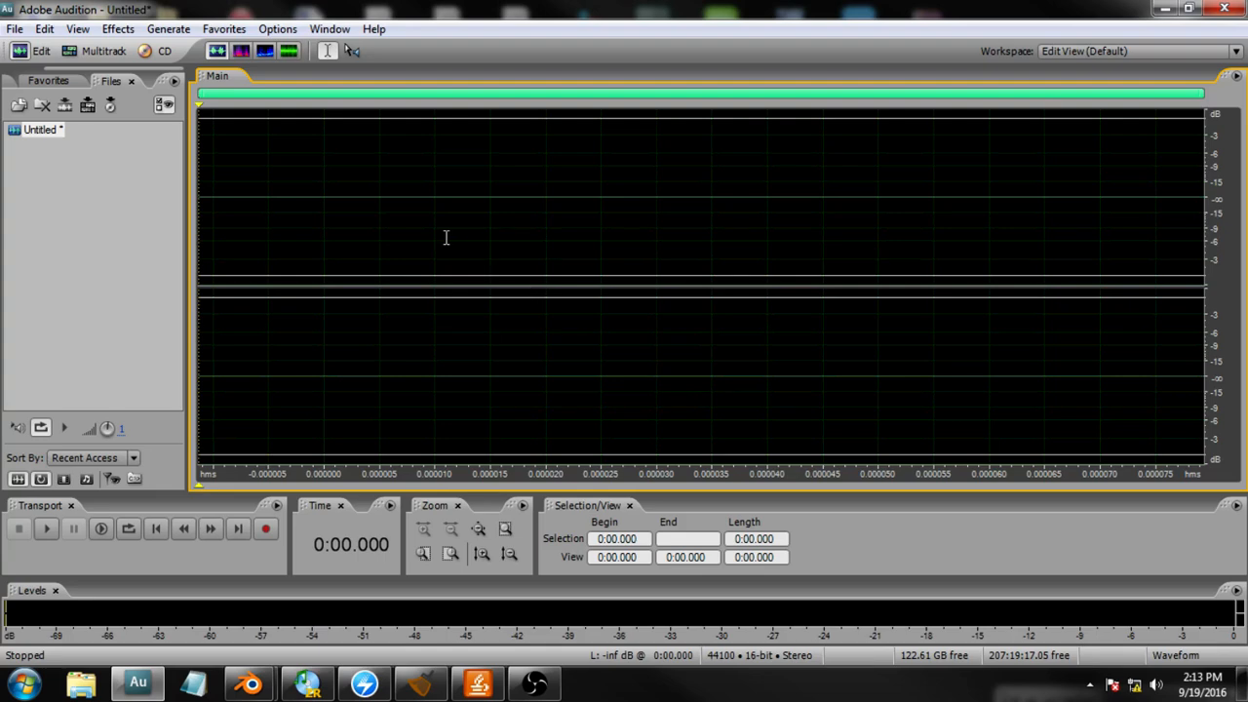
# - Record a new voice take of about 12 seconds into the emptied waveform
pyautogui.click(264, 528)
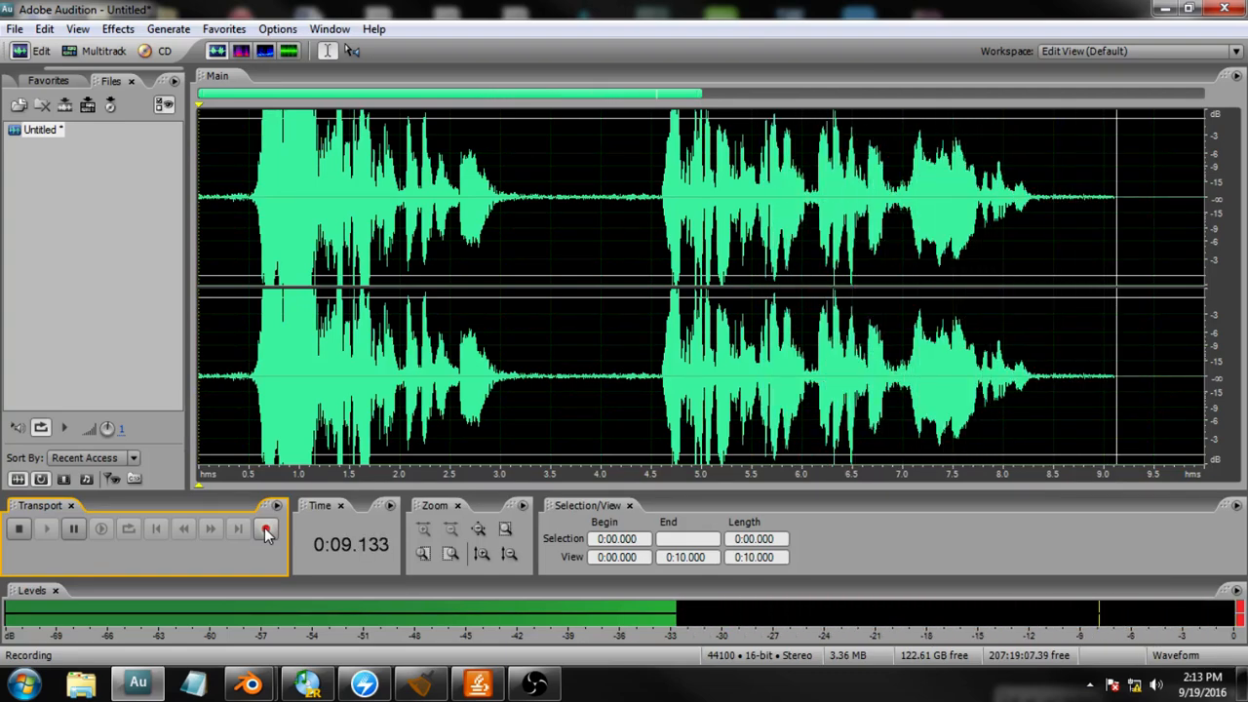
pyautogui.click(21, 532)
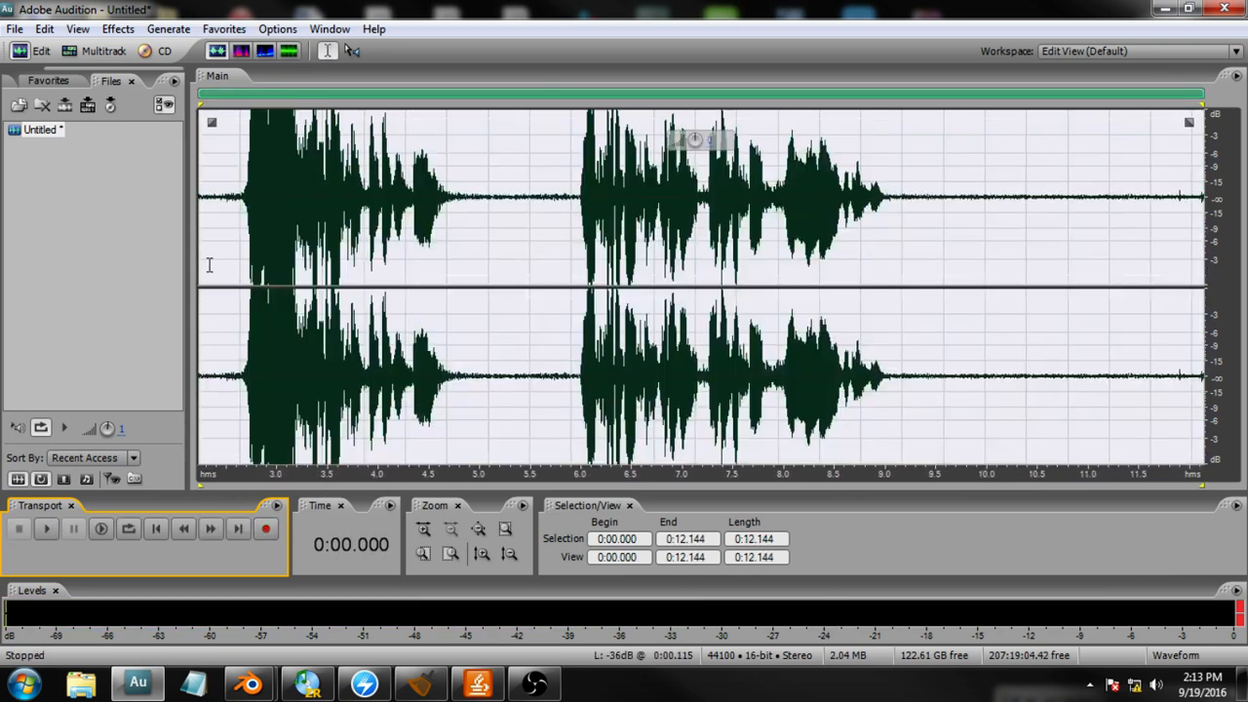
# - Play back the new take from about 0:00.187, stop it, and return the cursor to the beginning of the waveform
pyautogui.click(213, 205)
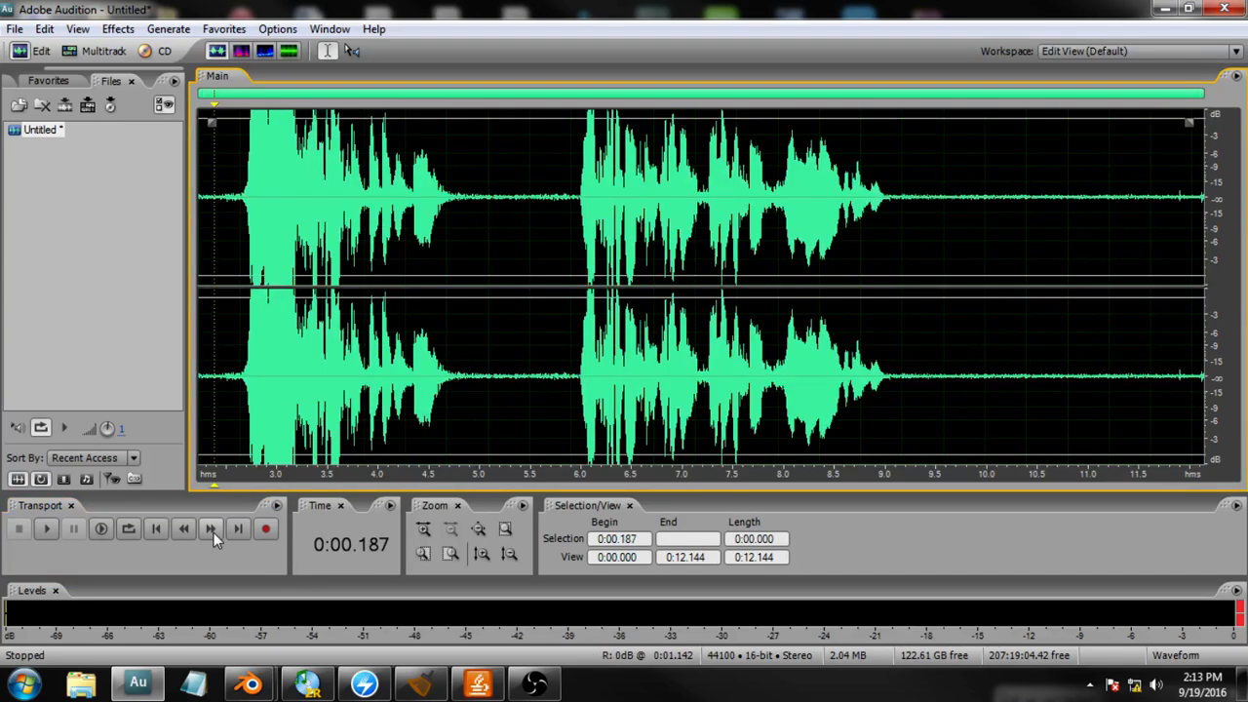
pyautogui.click(46, 532)
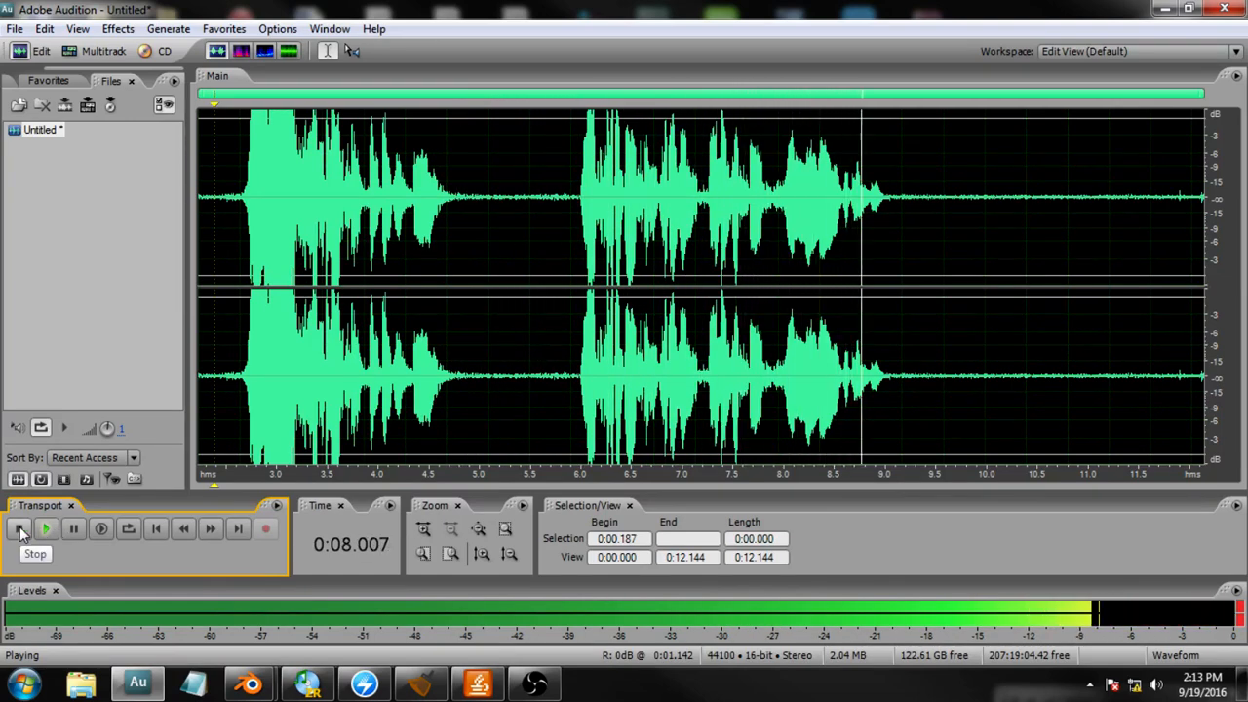
pyautogui.click(20, 528)
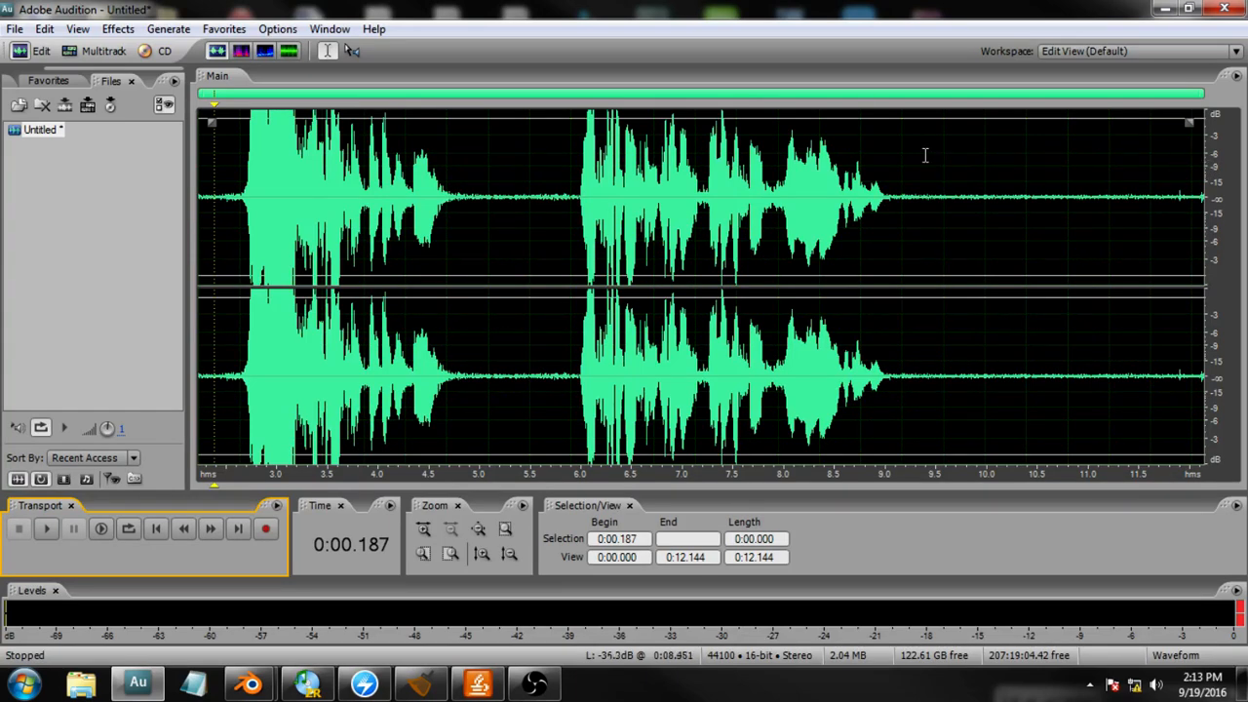
pyautogui.click(198, 180)
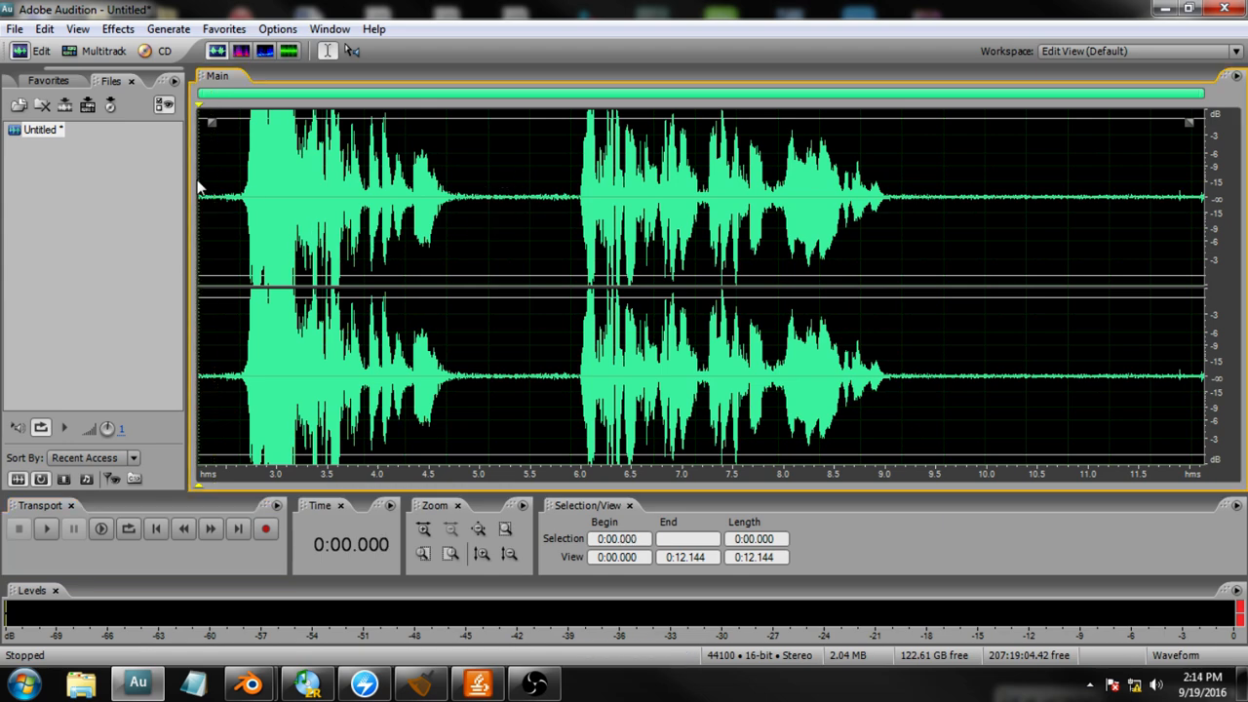
pyautogui.moveTo(198, 185); pyautogui.dragTo(1214, 195)
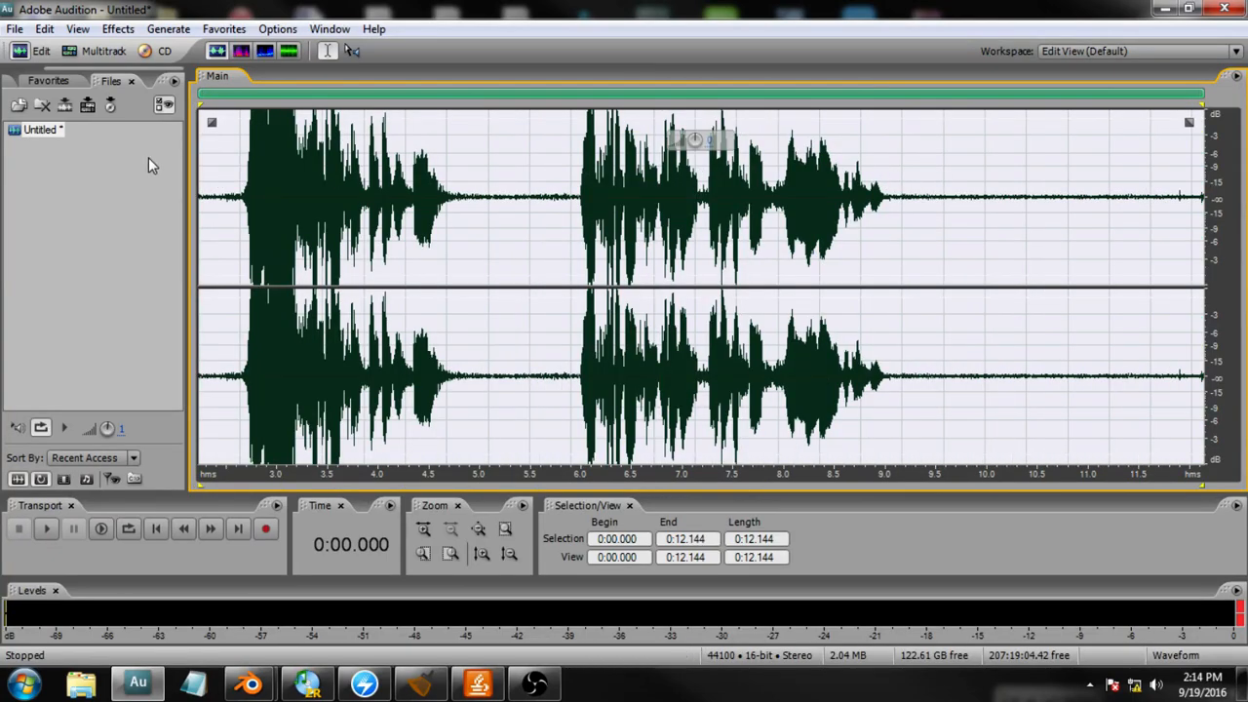
pyautogui.click(204, 185)
pyautogui.click(199, 189)
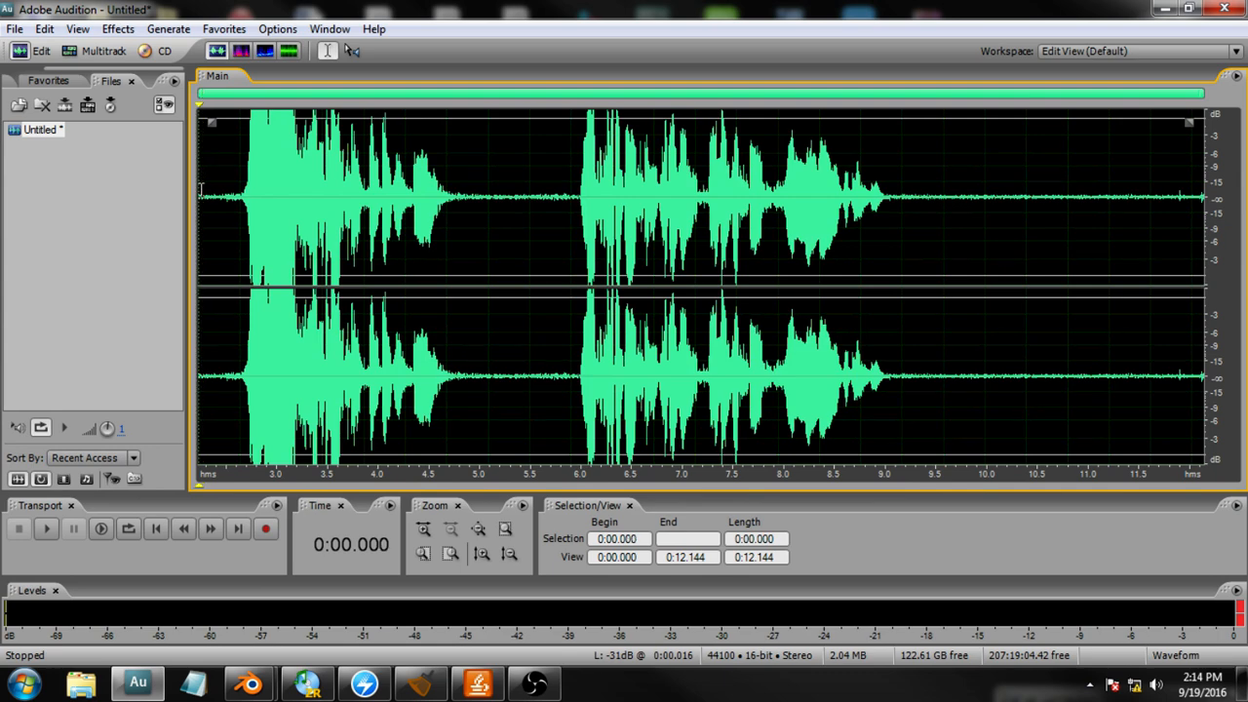
pyautogui.moveTo(200, 189); pyautogui.dragTo(1207, 230)
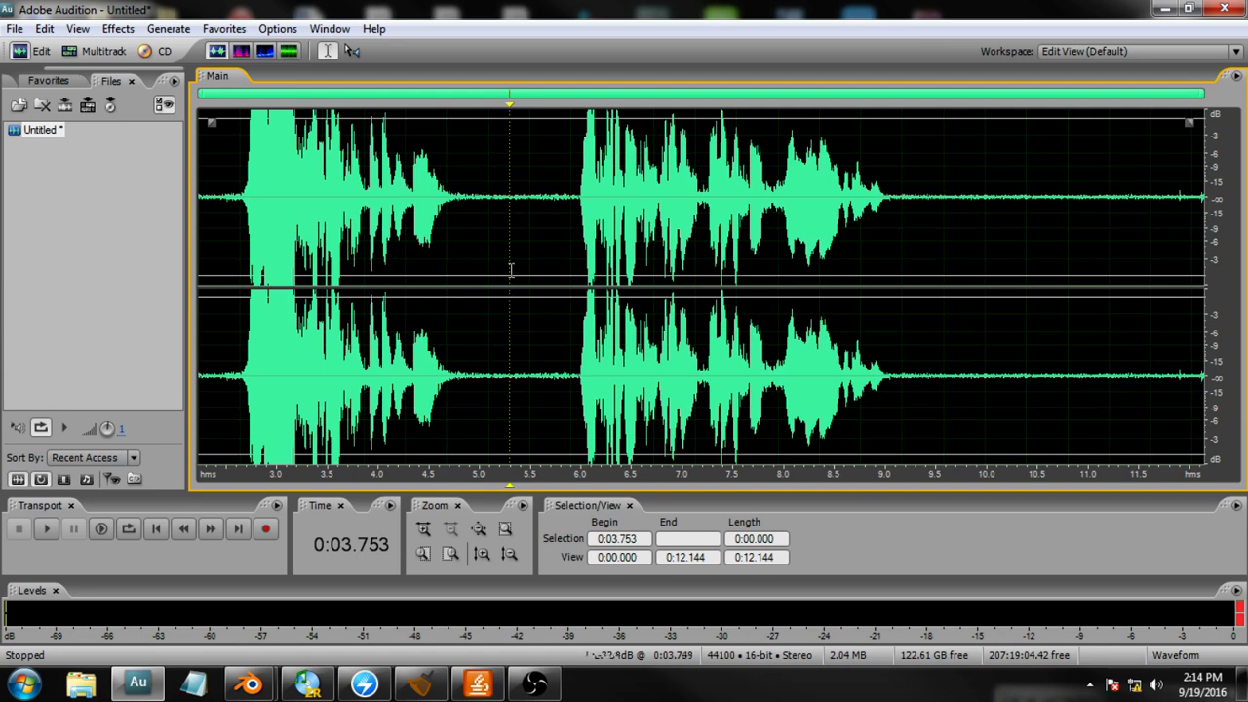
pyautogui.click(567, 256)
# - Select the entire waveform and lower its volume until the loudest peaks reach about -6 dB
pyautogui.hotkey('ctrl', 'a')
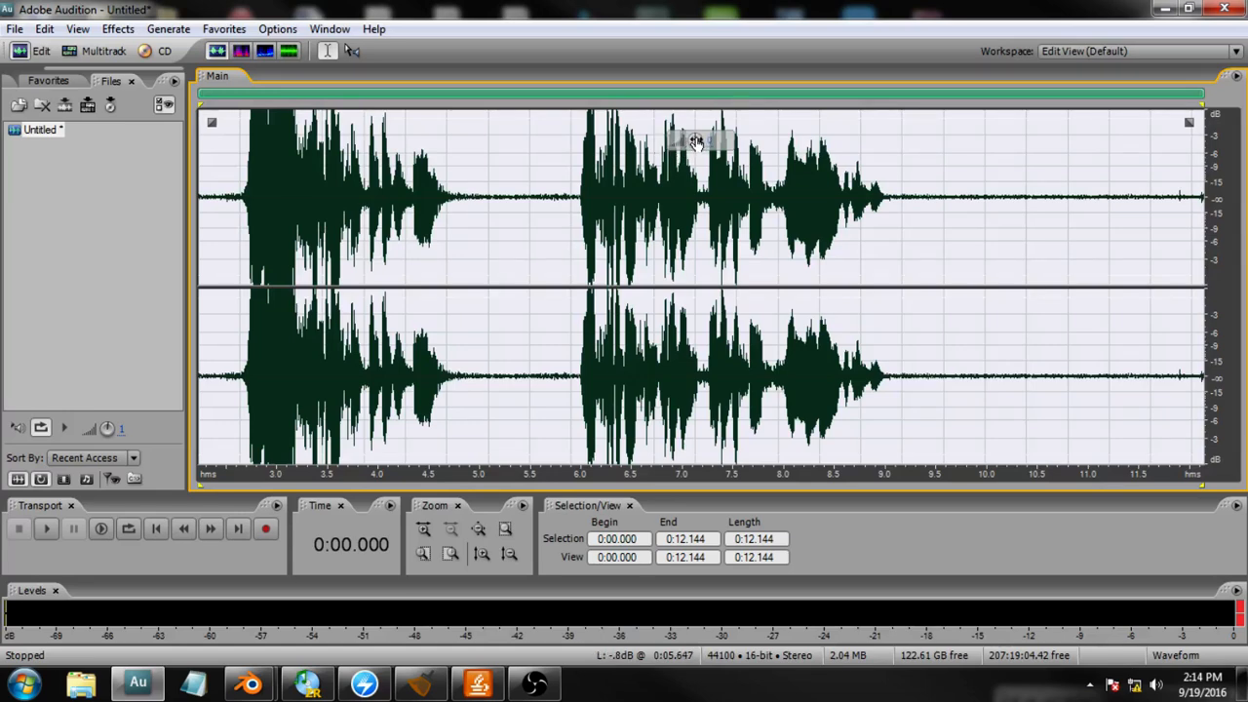
pyautogui.moveTo(696, 139); pyautogui.dragTo(679, 142)
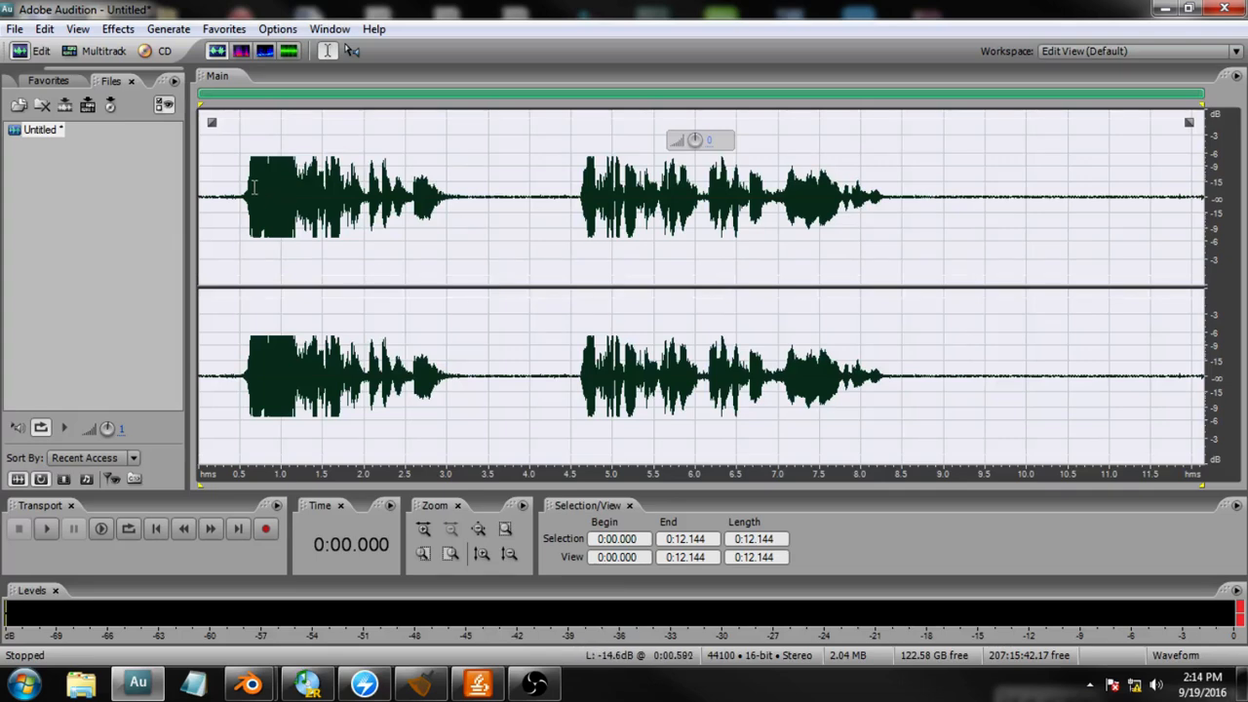
# - Play back the quieter take from about 0:00.209, stop the playback, and place the cursor between the two phrases at about 0:03.610
pyautogui.click(215, 184)
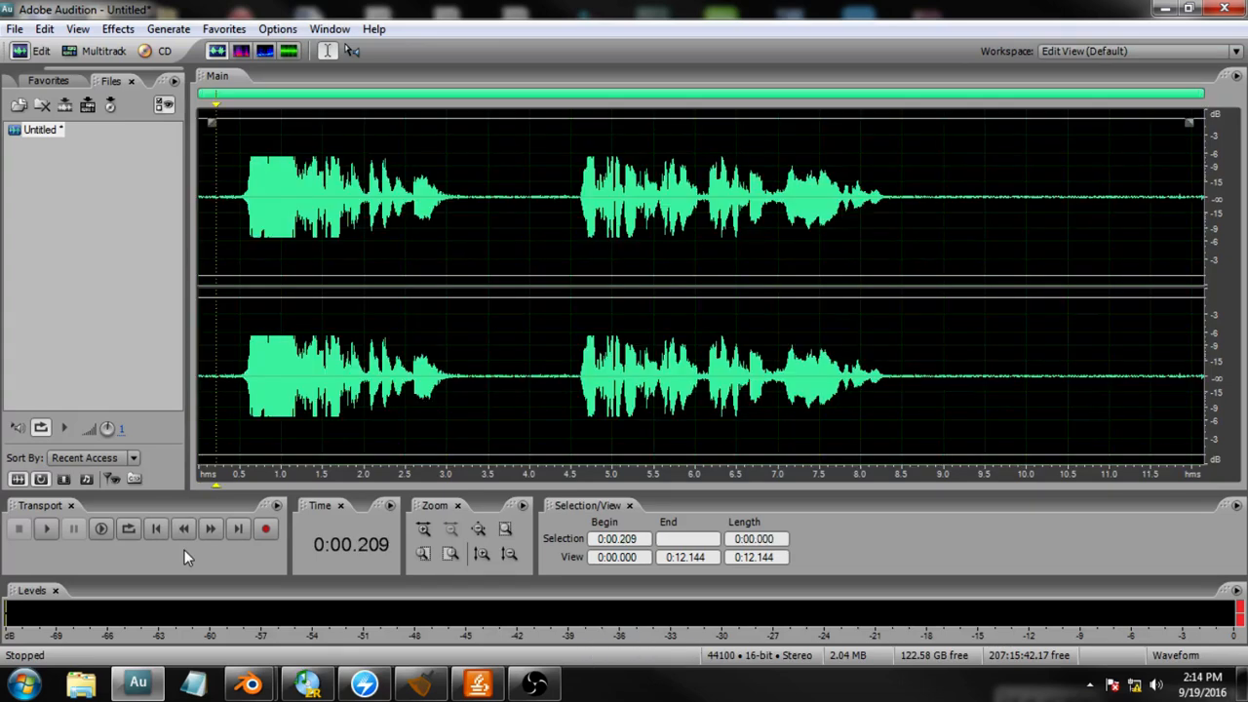
pyautogui.click(48, 531)
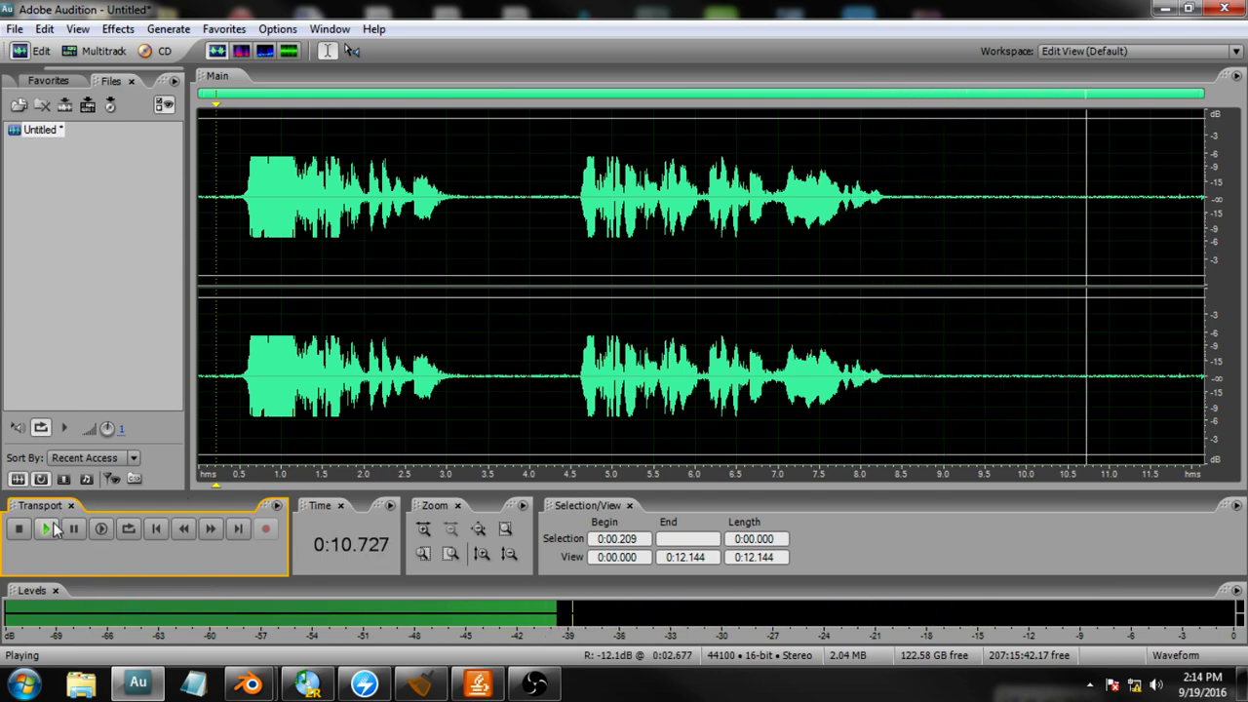
pyautogui.press('space')
pyautogui.click(498, 297)
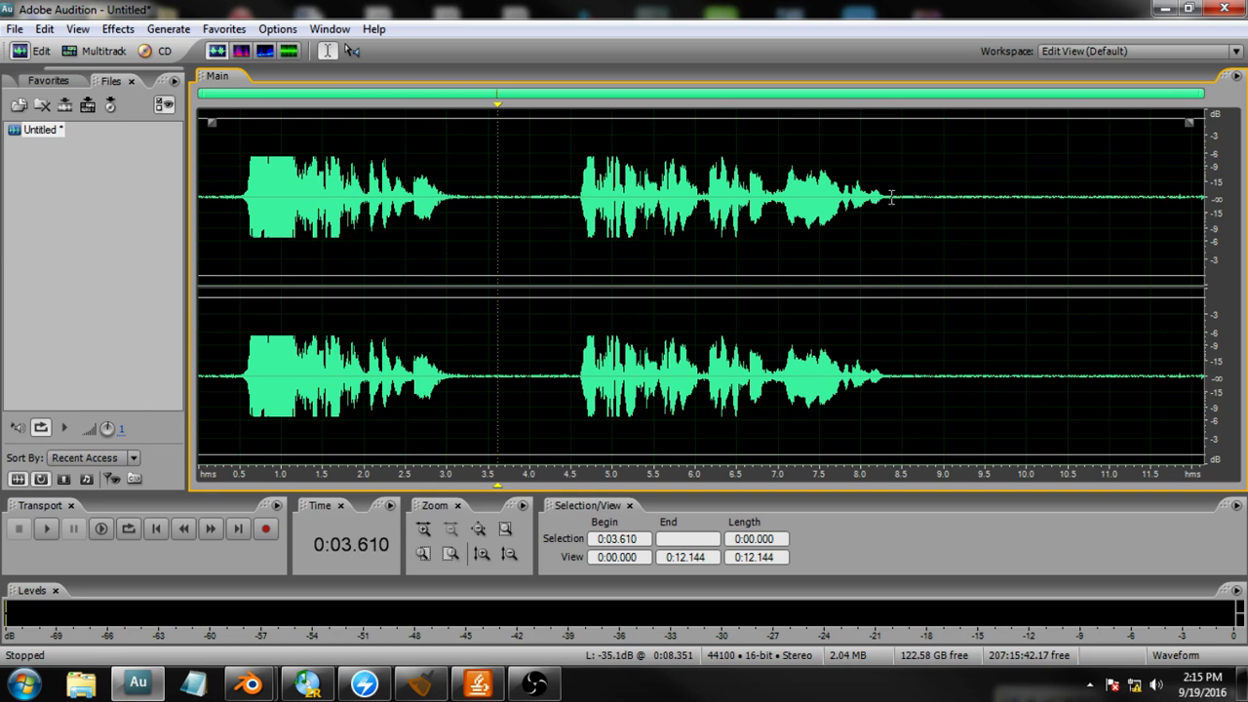
# - Delete the silence from about 0:08.302 to the end of the recording and the opening silence of about 0.483 seconds
pyautogui.moveTo(887, 200); pyautogui.dragTo(1209, 193)
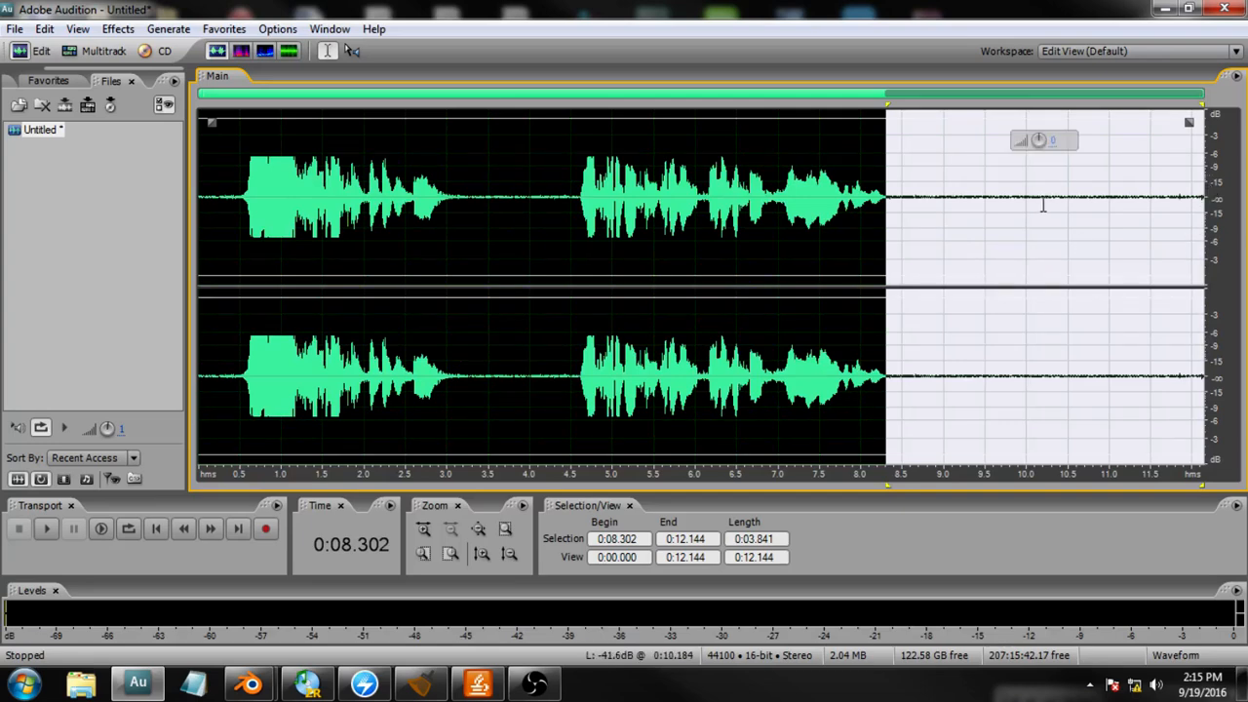
pyautogui.press('Delete')
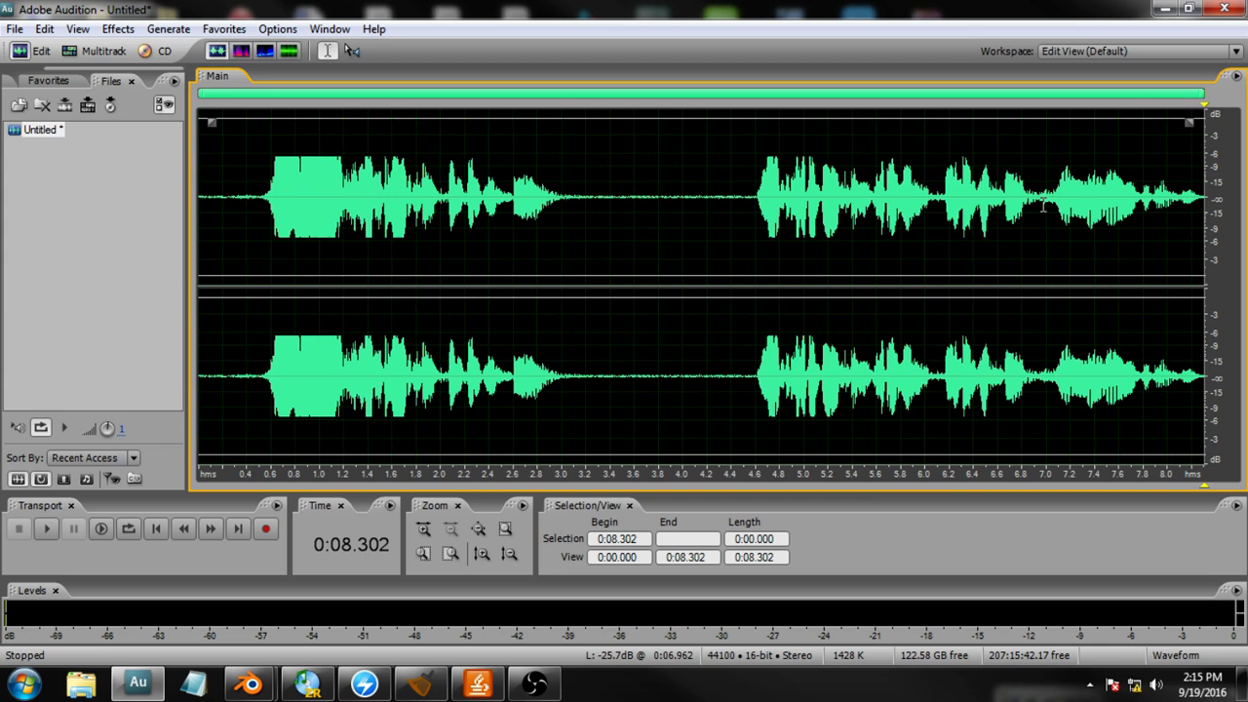
pyautogui.click(258, 199)
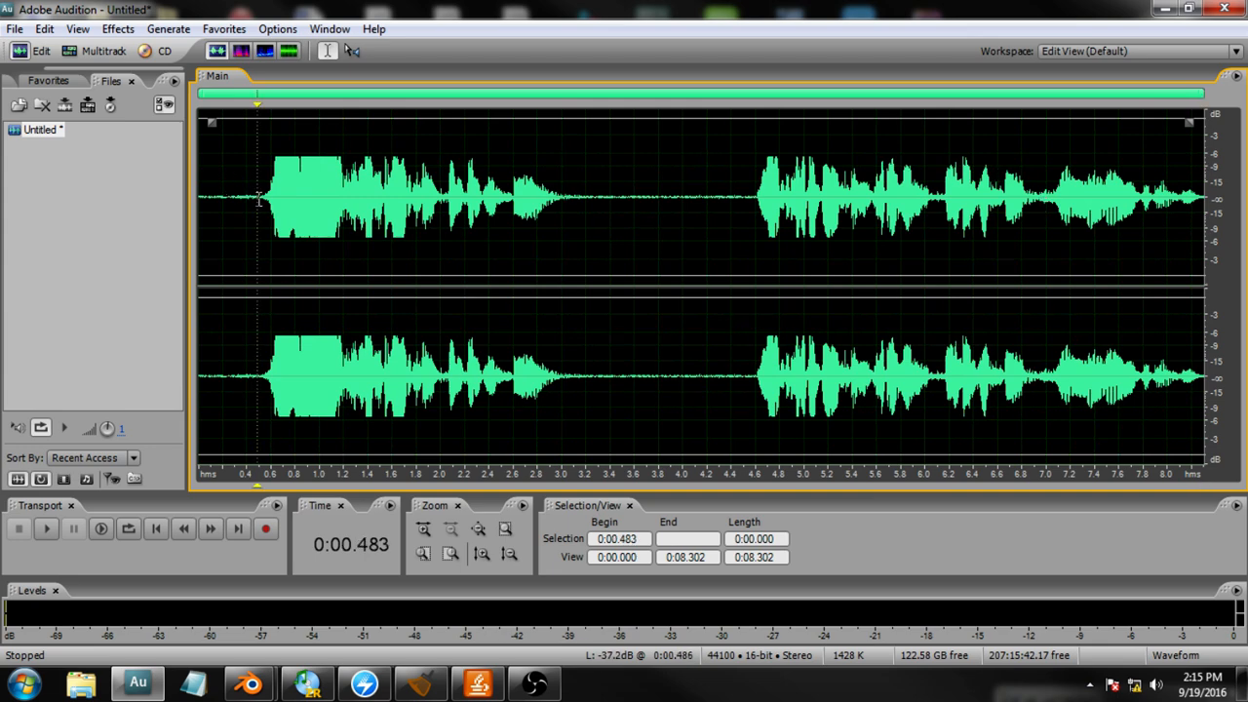
pyautogui.moveTo(258, 199); pyautogui.dragTo(183, 201)
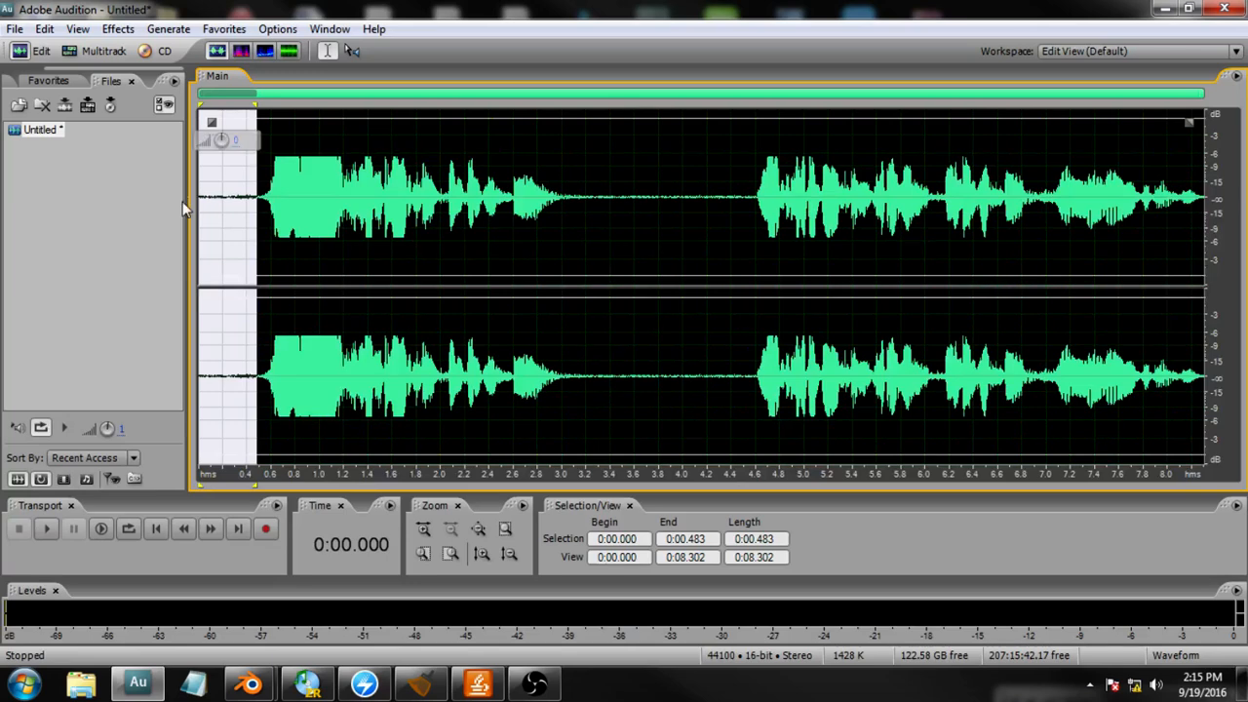
pyautogui.press('Delete')
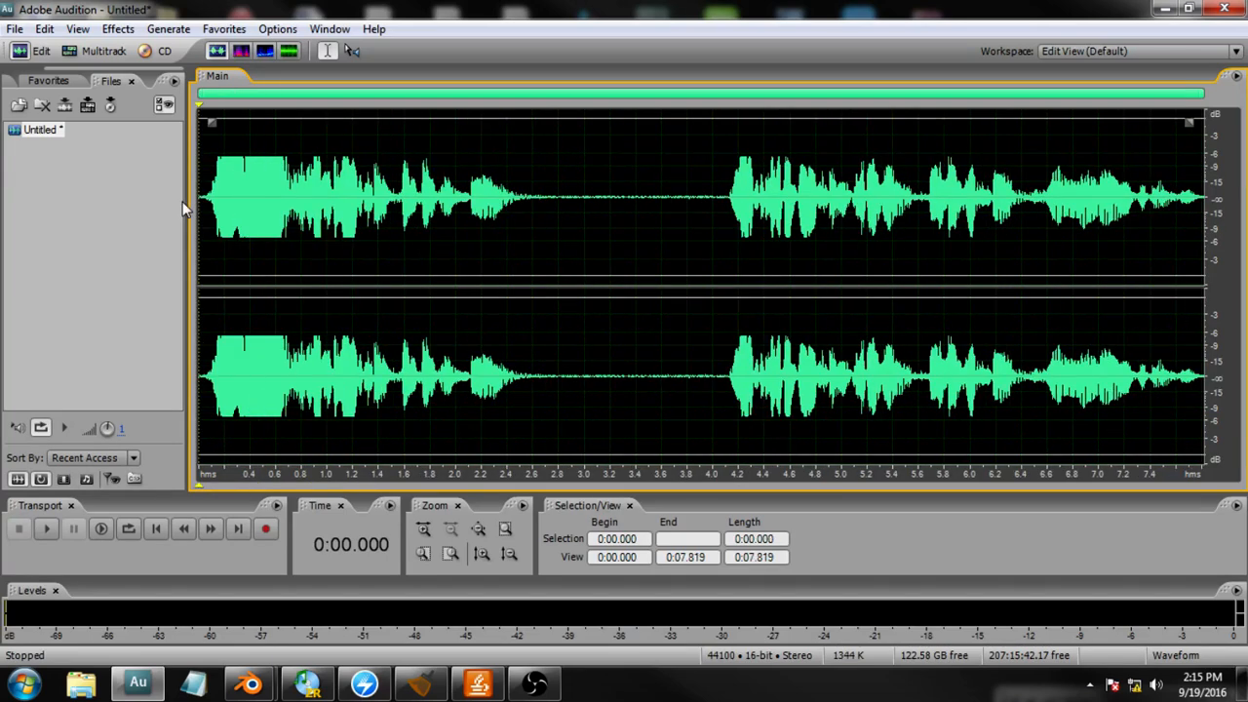
# - Delete most of the silent gap between the two spoken phrases, starting at about 0:02.736
pyautogui.moveTo(549, 197); pyautogui.dragTo(714, 205)
pyautogui.press('Delete')
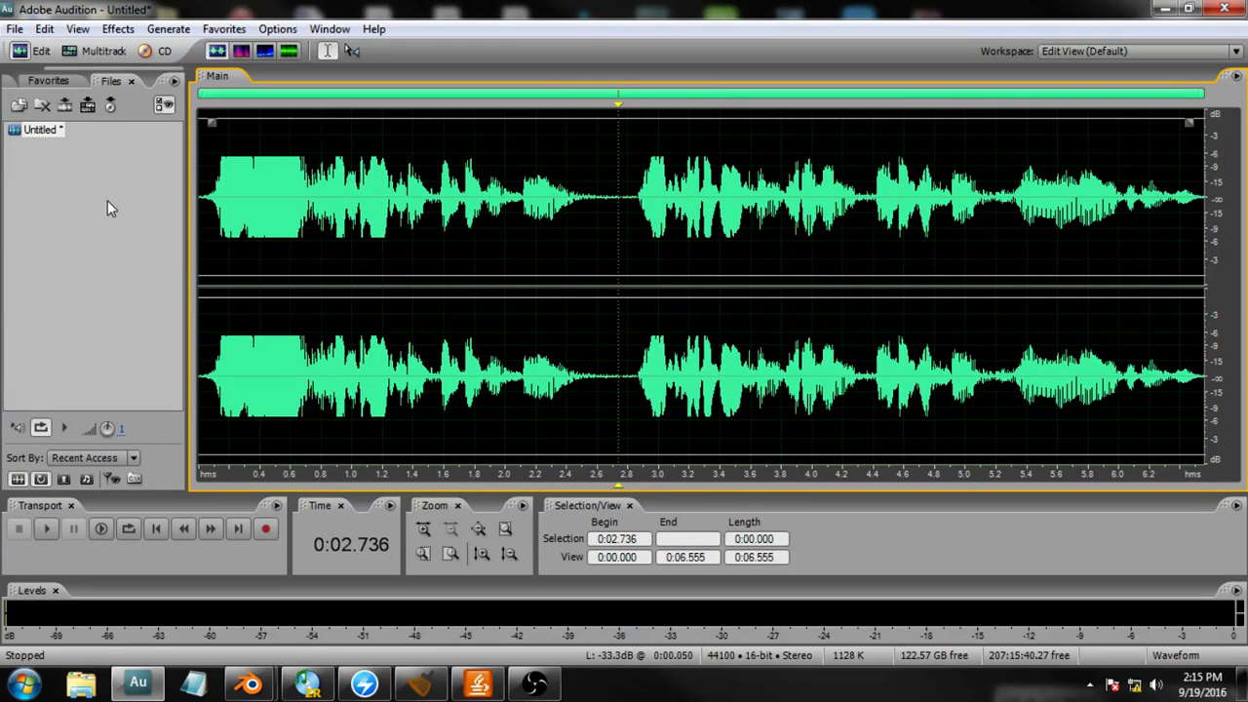
# - Highlight the untitled recording in the file list and return the cursor to the beginning of the waveform
pyautogui.click(20, 134)
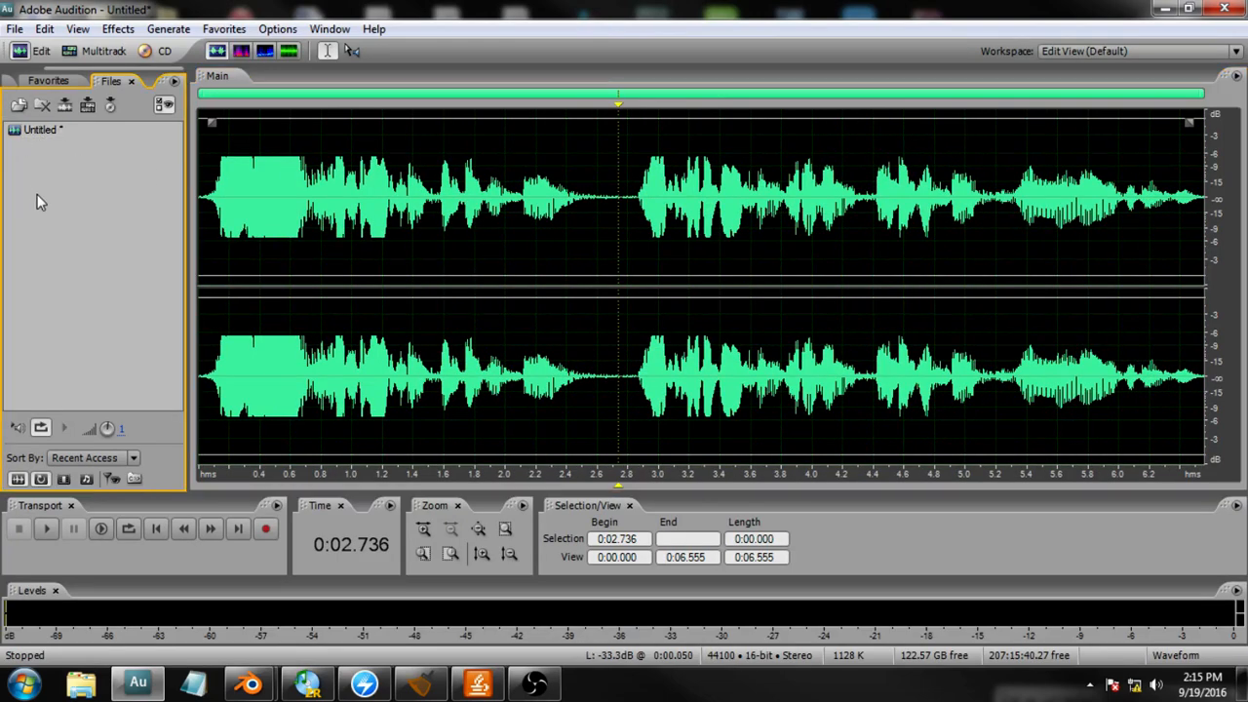
pyautogui.click(16, 134)
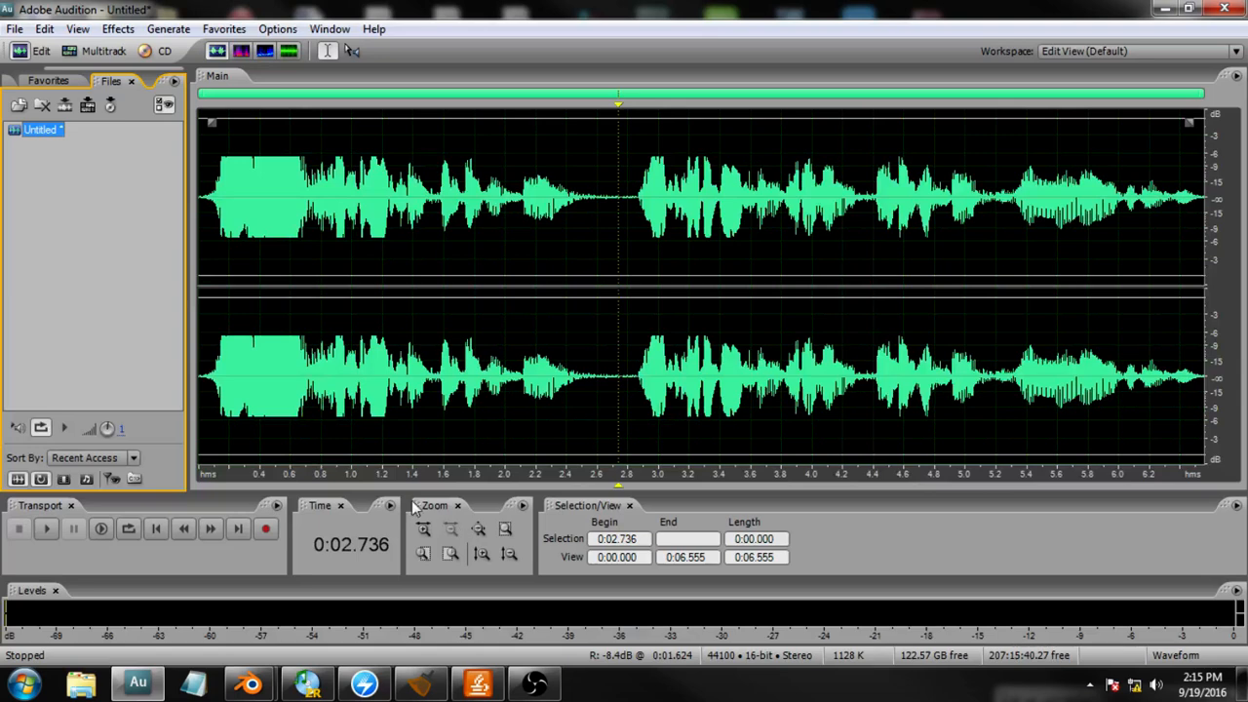
pyautogui.click(210, 193)
pyautogui.click(204, 193)
pyautogui.click(199, 196)
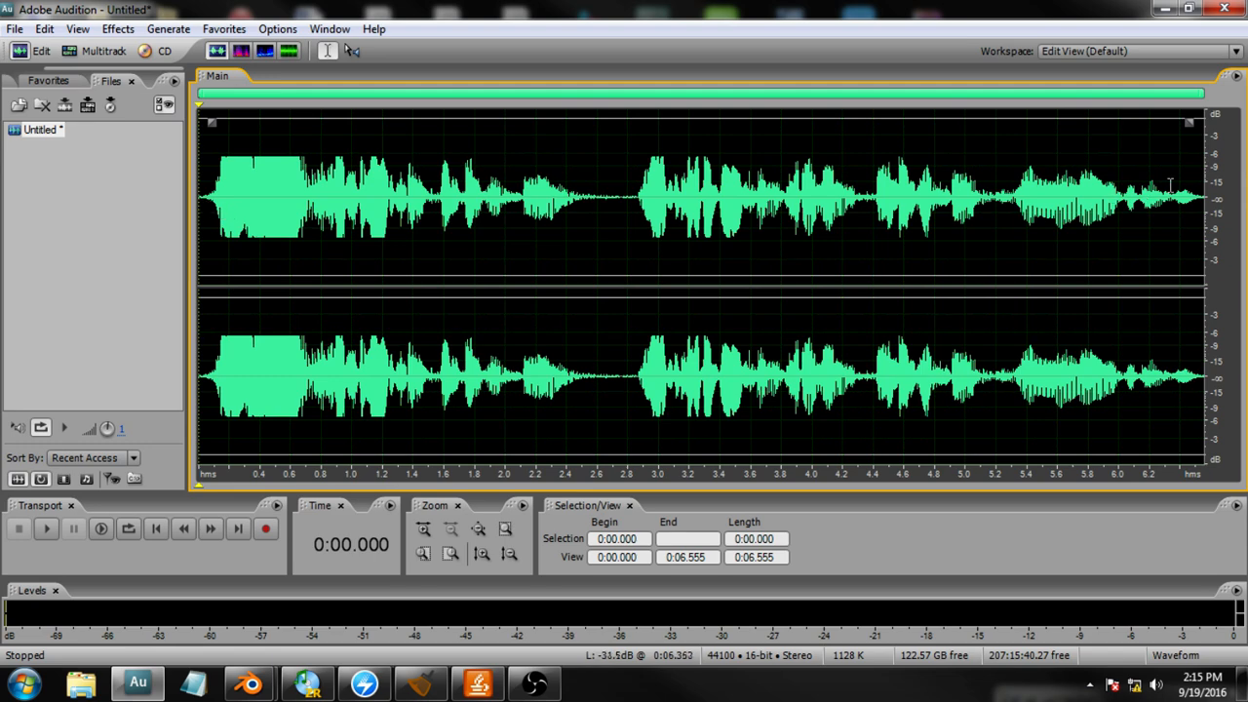
# - Place the cursor near the end of the waveform, zoom in horizontally there, and zoom back out to the full recording
pyautogui.click(1201, 200)
pyautogui.click(422, 527)
pyautogui.click(423, 528)
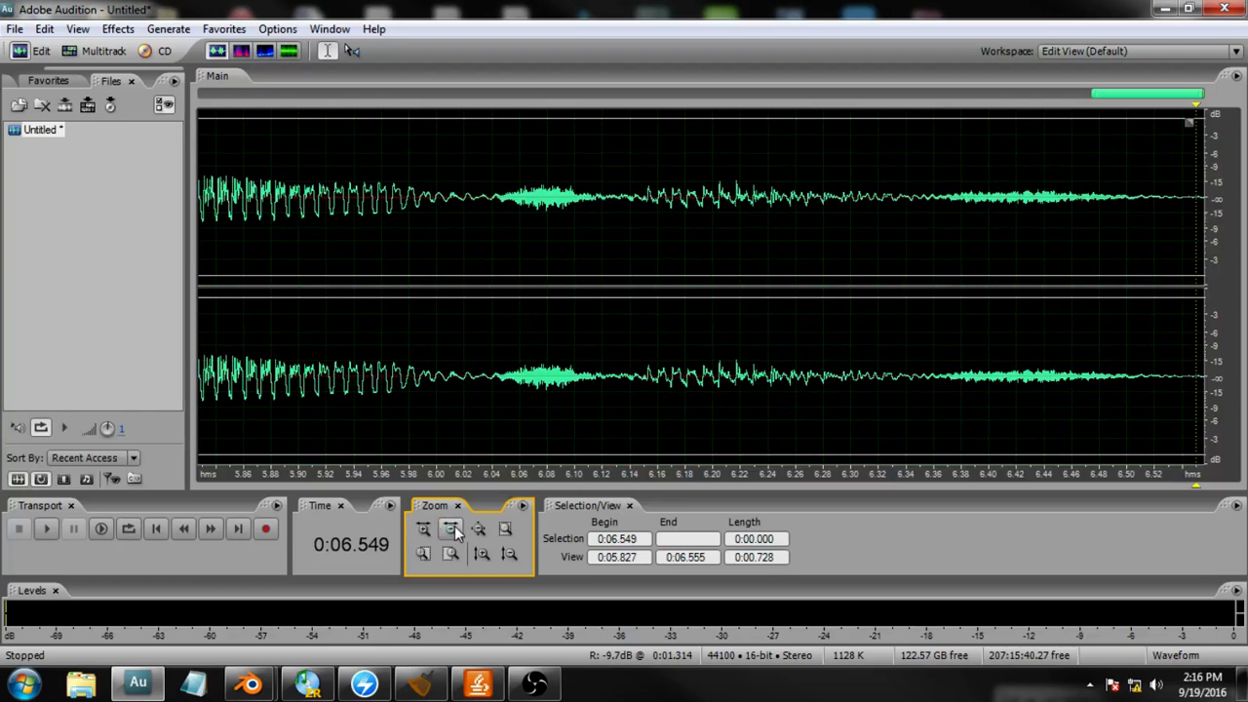
pyautogui.click(449, 527)
pyautogui.click(449, 527)
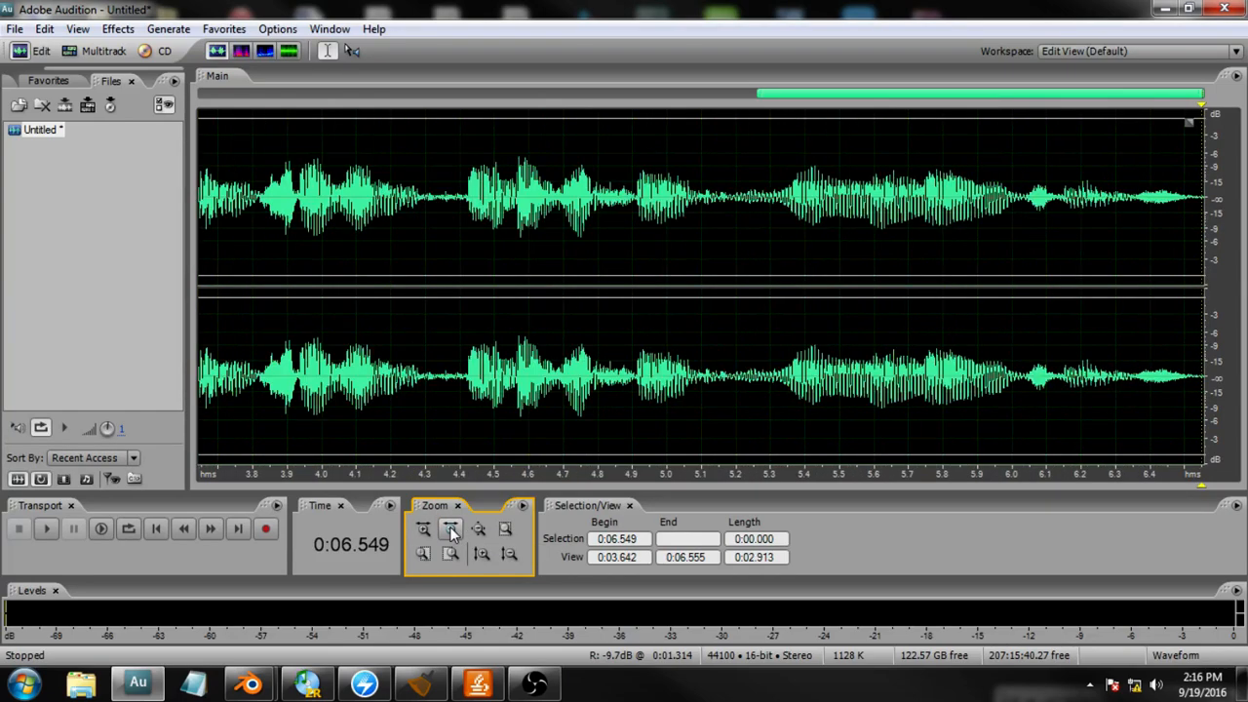
pyautogui.click(449, 526)
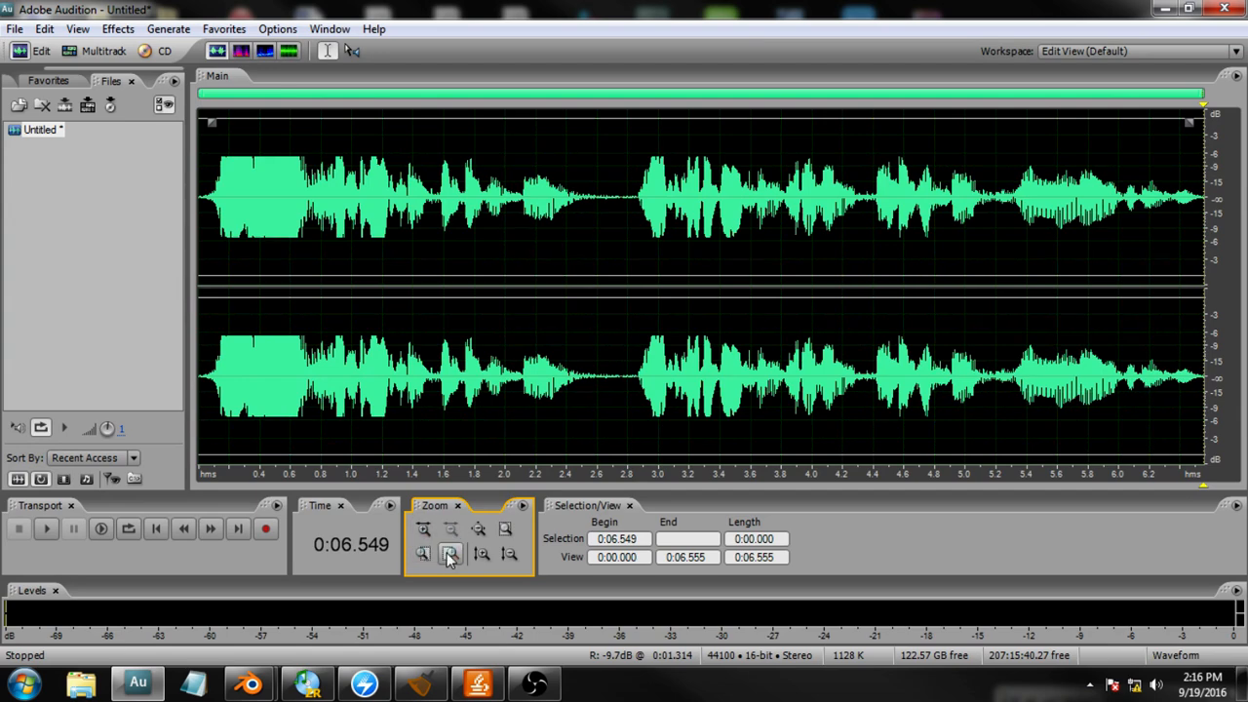
# - Zoom in vertically on the waveform's amplitude over several levels and restore the full vertical view
pyautogui.click(484, 553)
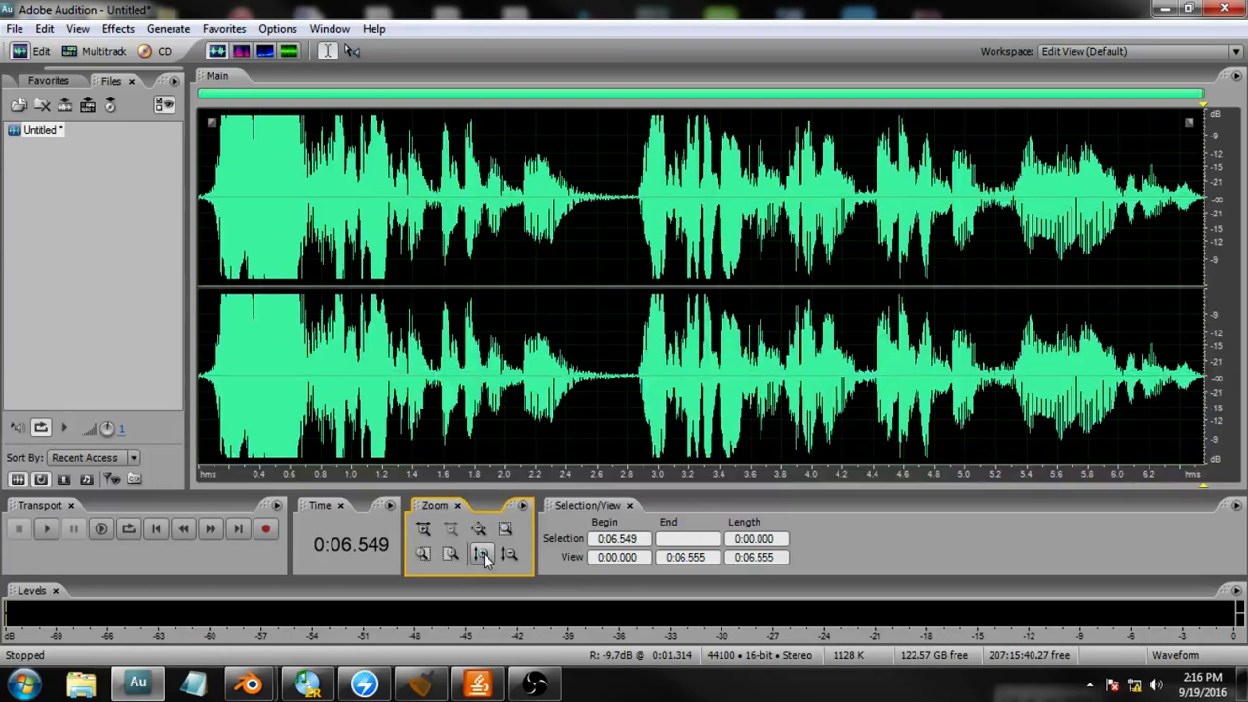
pyautogui.click(483, 553)
pyautogui.click(483, 553)
pyautogui.click(484, 553)
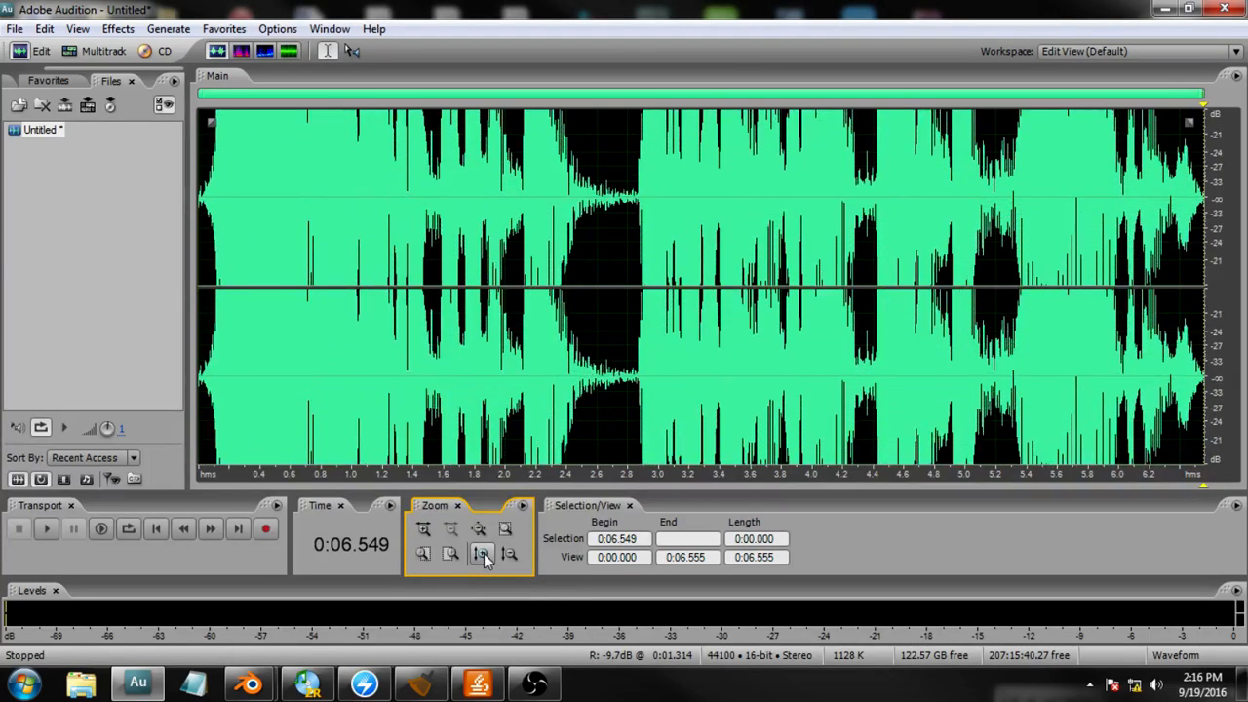
pyautogui.click(511, 555)
pyautogui.click(511, 555)
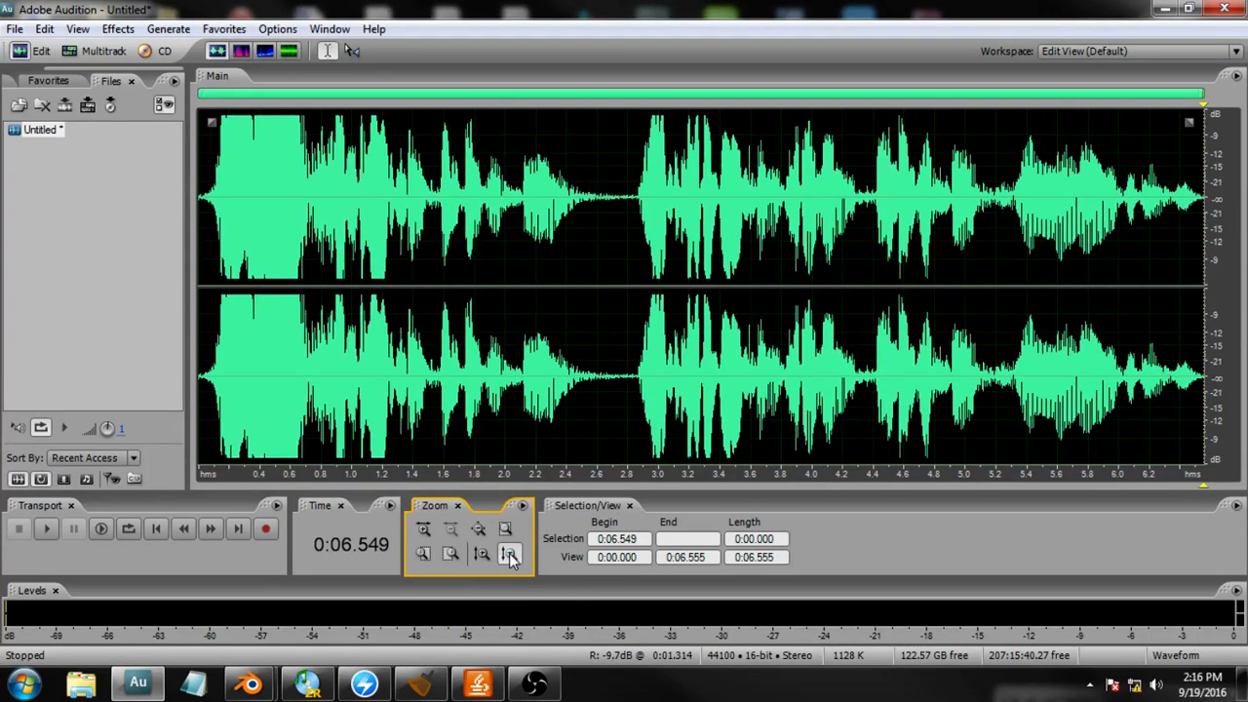
pyautogui.click(511, 554)
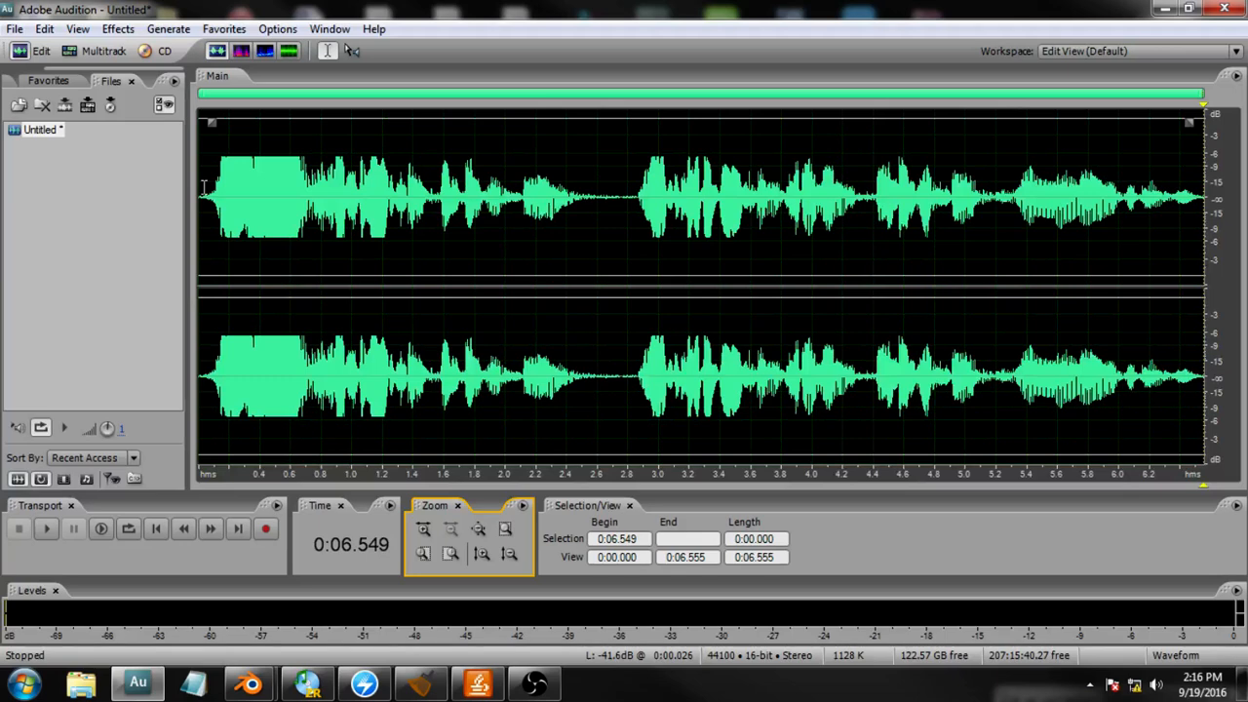
# - Select the quiet opening of the recording, from 0:00.000 to about 0:00.110, in a horizontally enlarged view
pyautogui.click(204, 188)
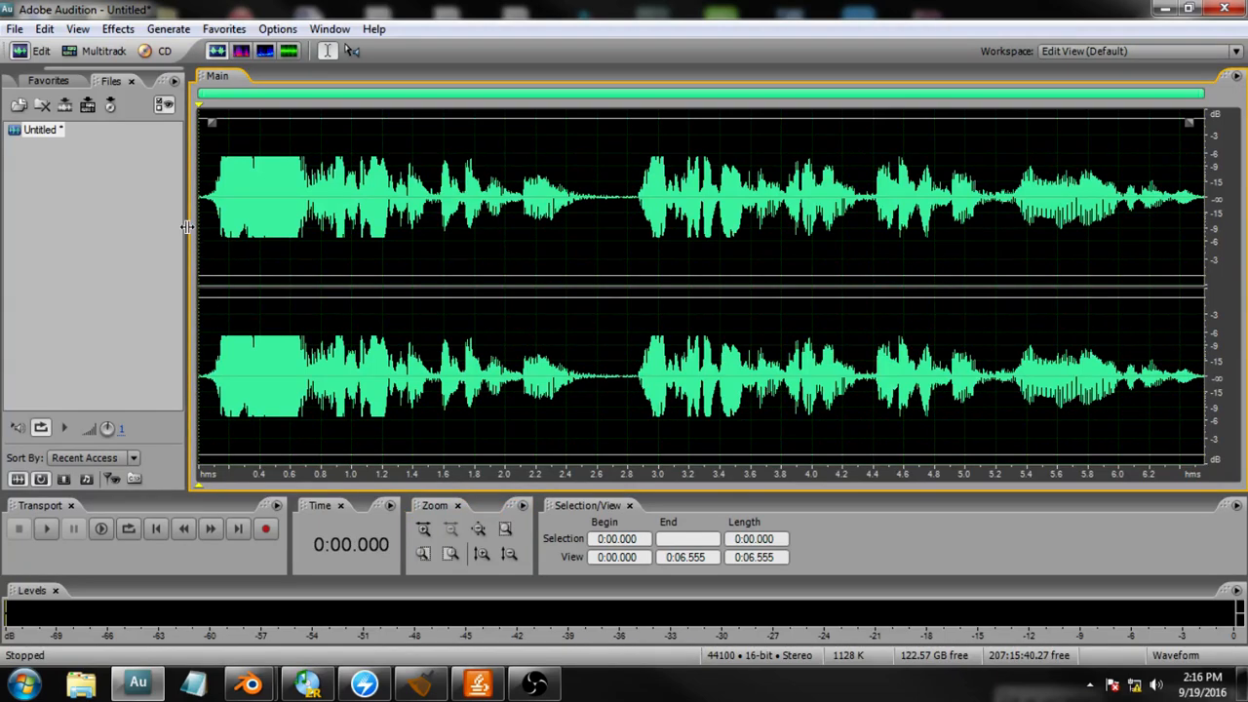
pyautogui.click(423, 528)
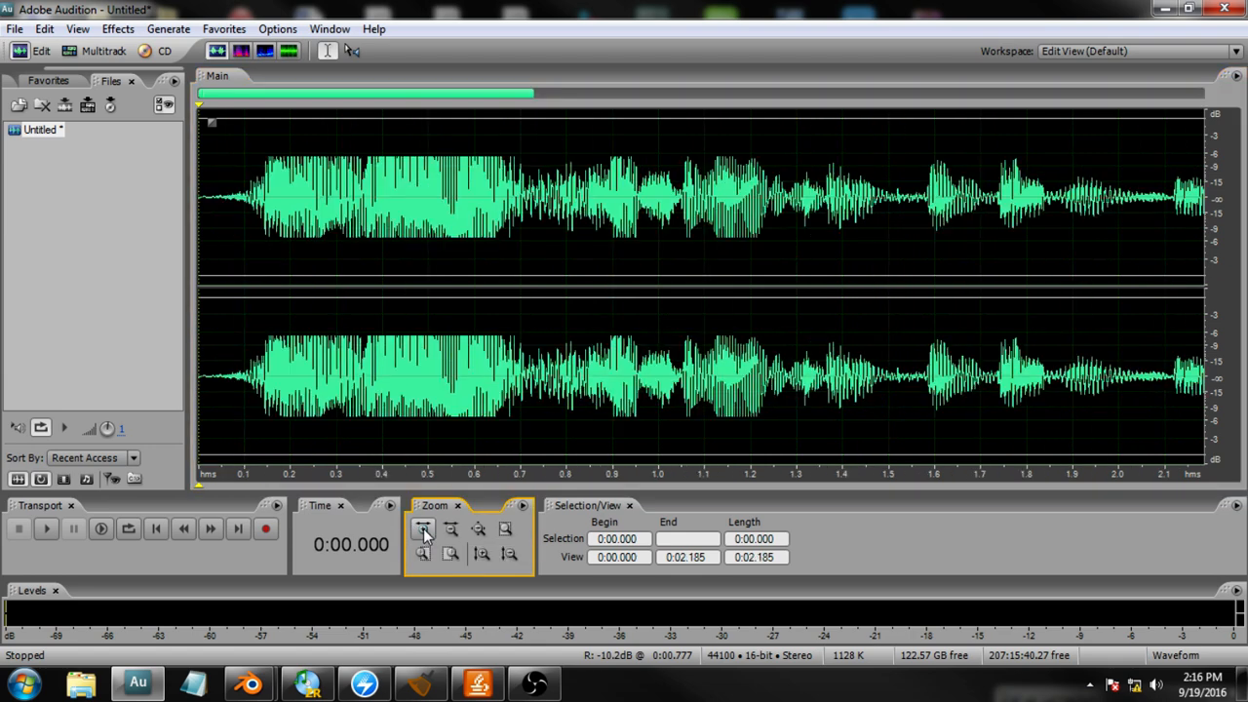
pyautogui.click(424, 529)
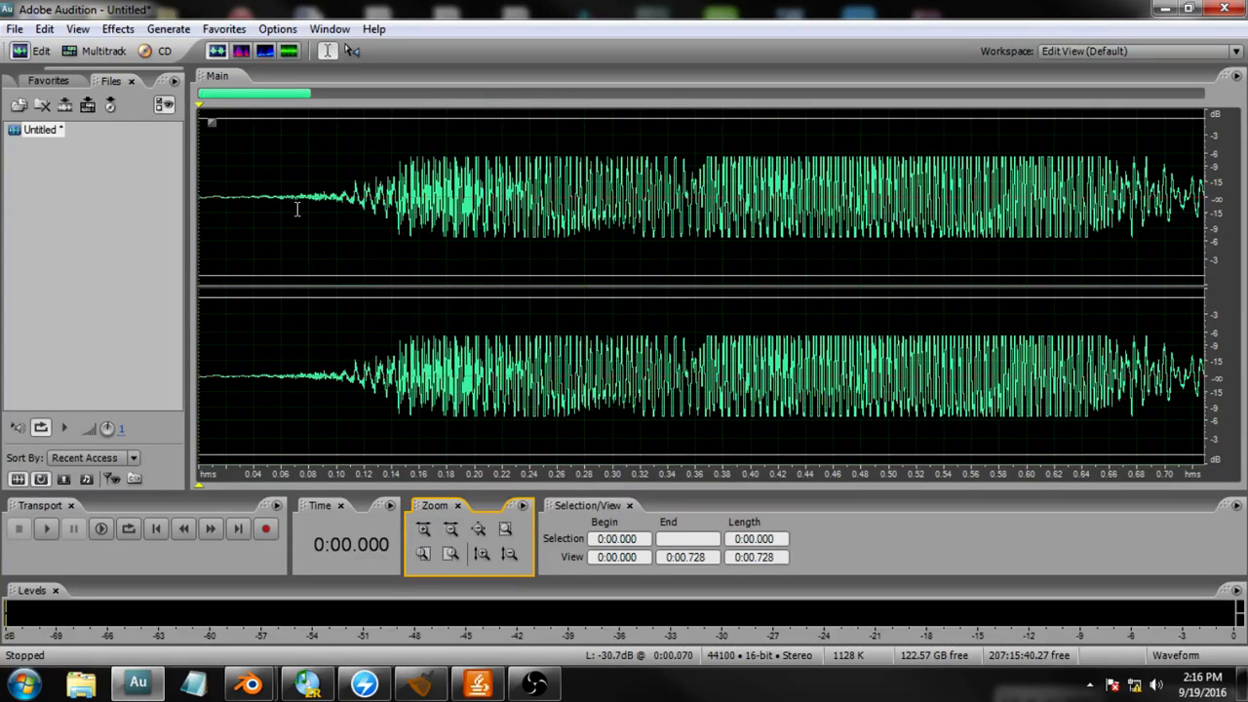
pyautogui.click(202, 198)
pyautogui.moveTo(202, 198); pyautogui.dragTo(351, 198)
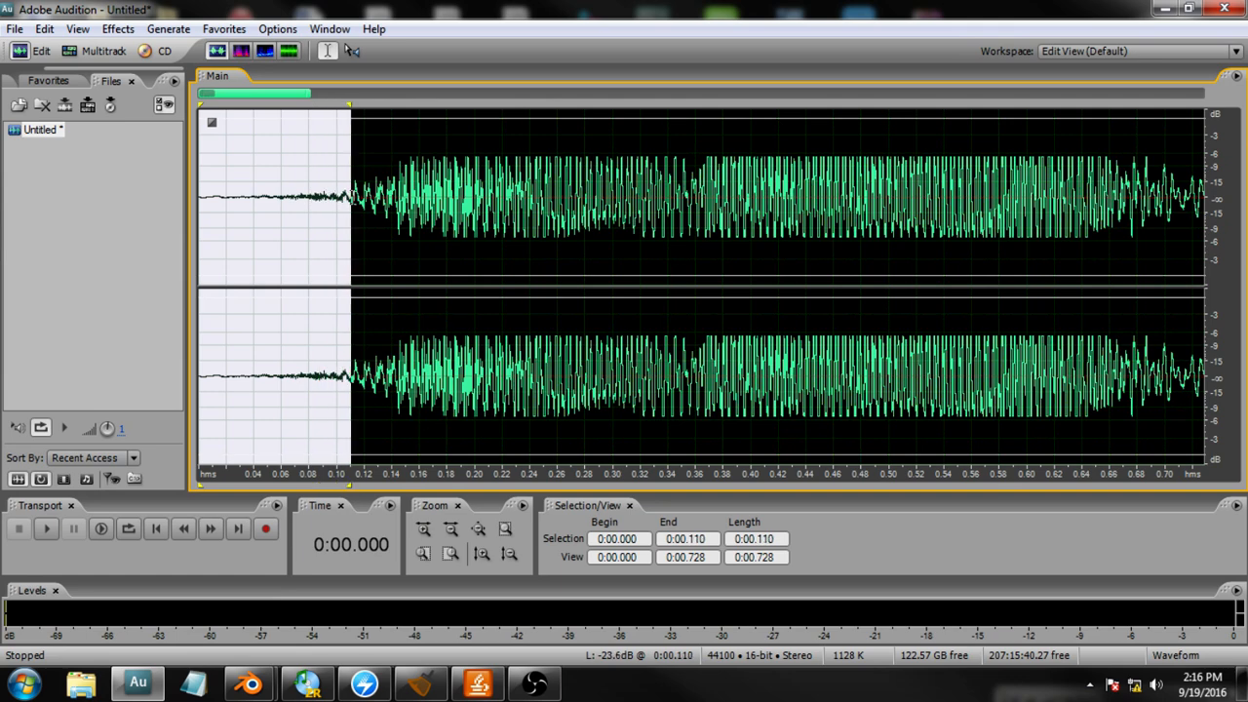
# - Play the selected opening section several times to check whether it contains any speech
pyautogui.click(50, 528)
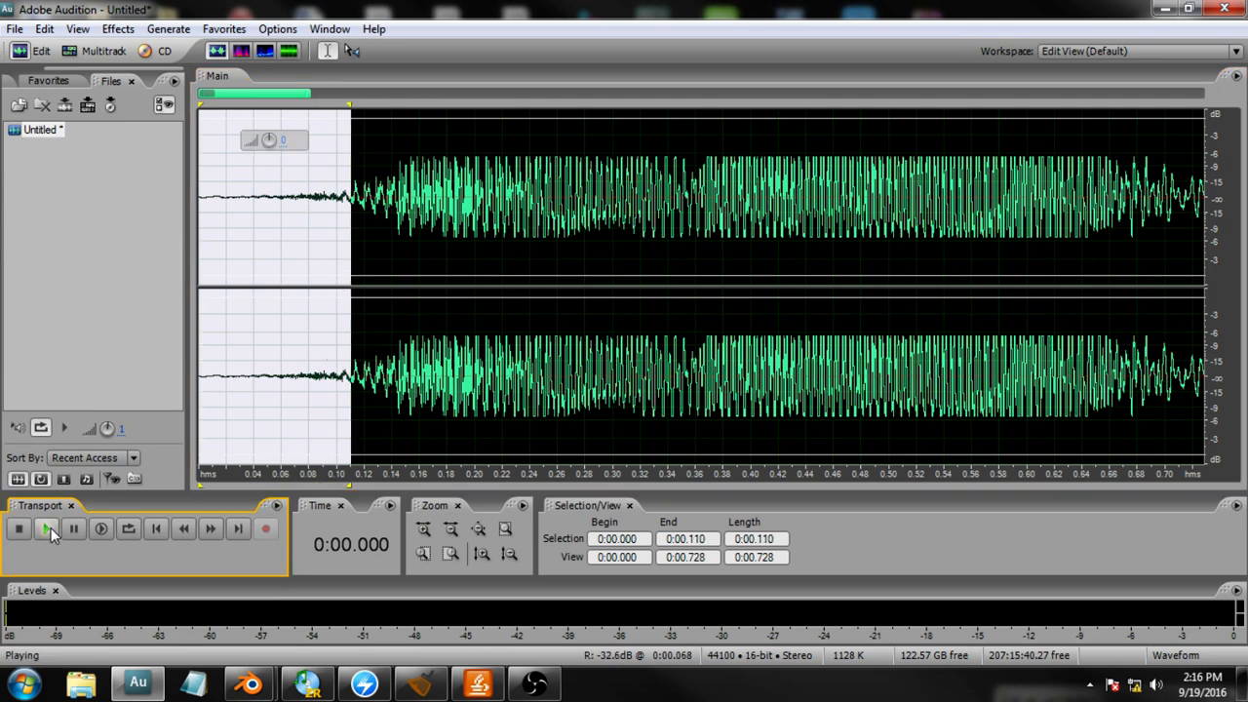
pyautogui.click(51, 527)
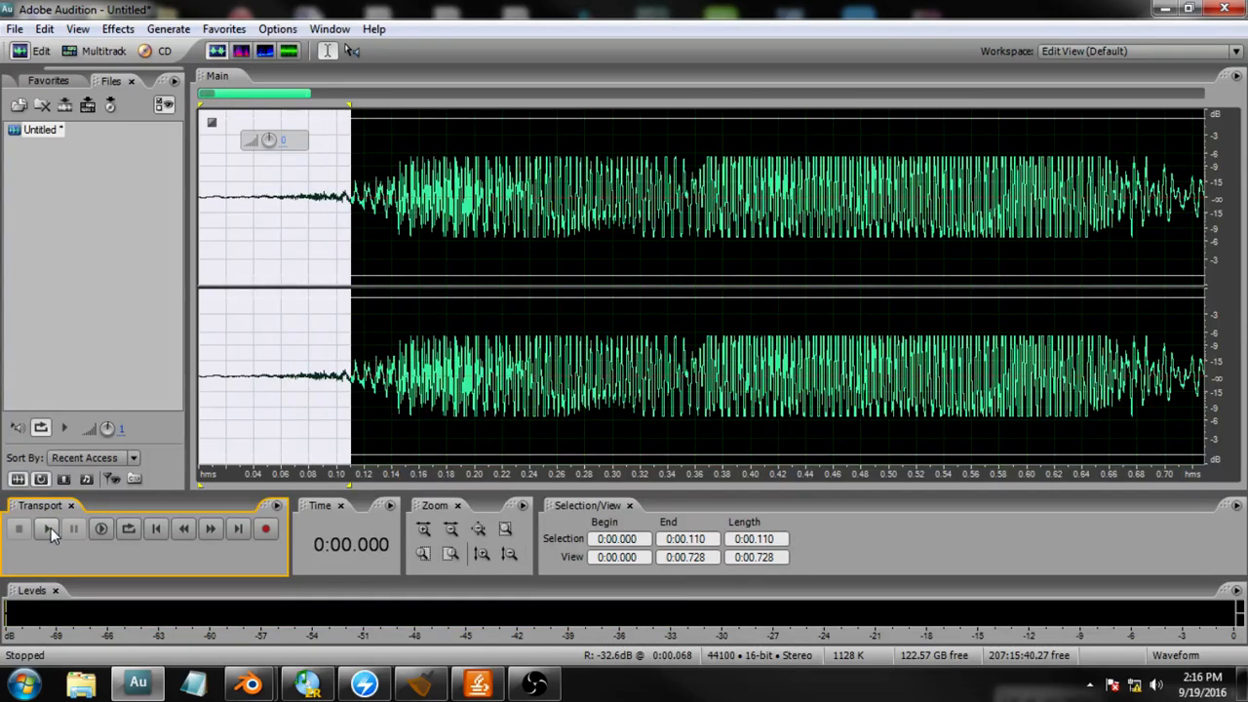
pyautogui.click(51, 527)
# - Extend the end of the opening selection to about 0:00.184 and play the extended selection
pyautogui.click(450, 530)
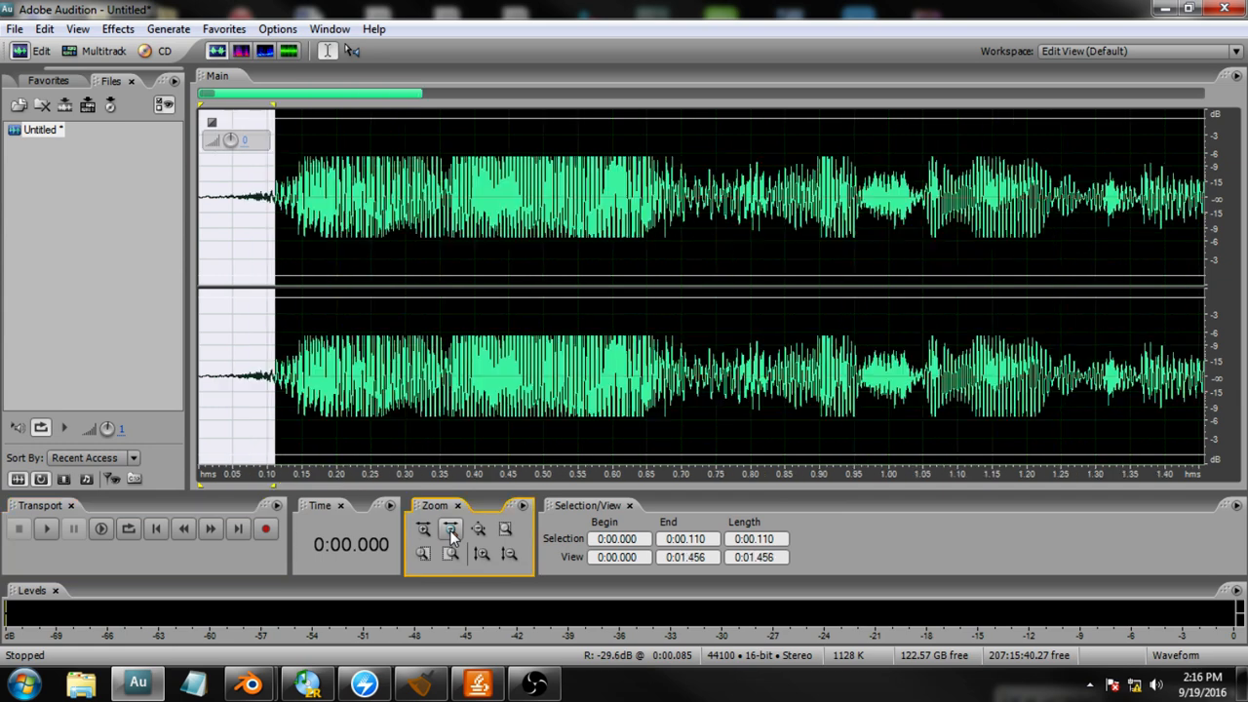
pyautogui.click(450, 531)
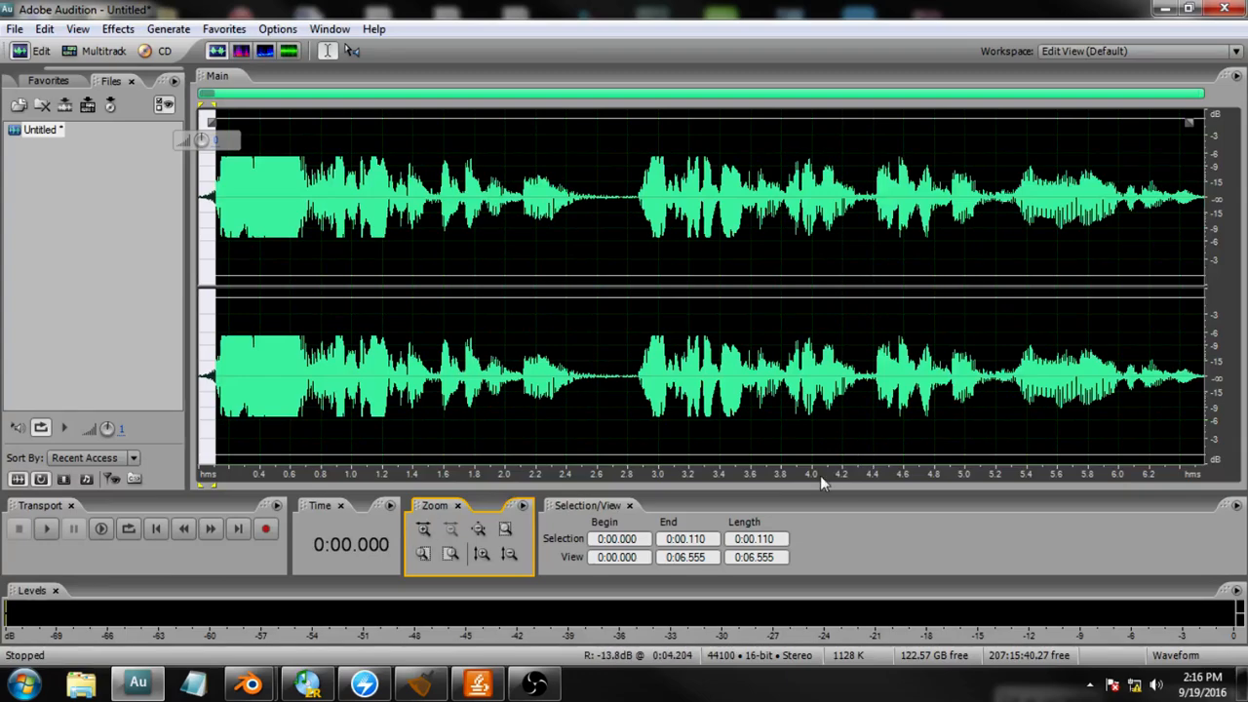
pyautogui.click(422, 529)
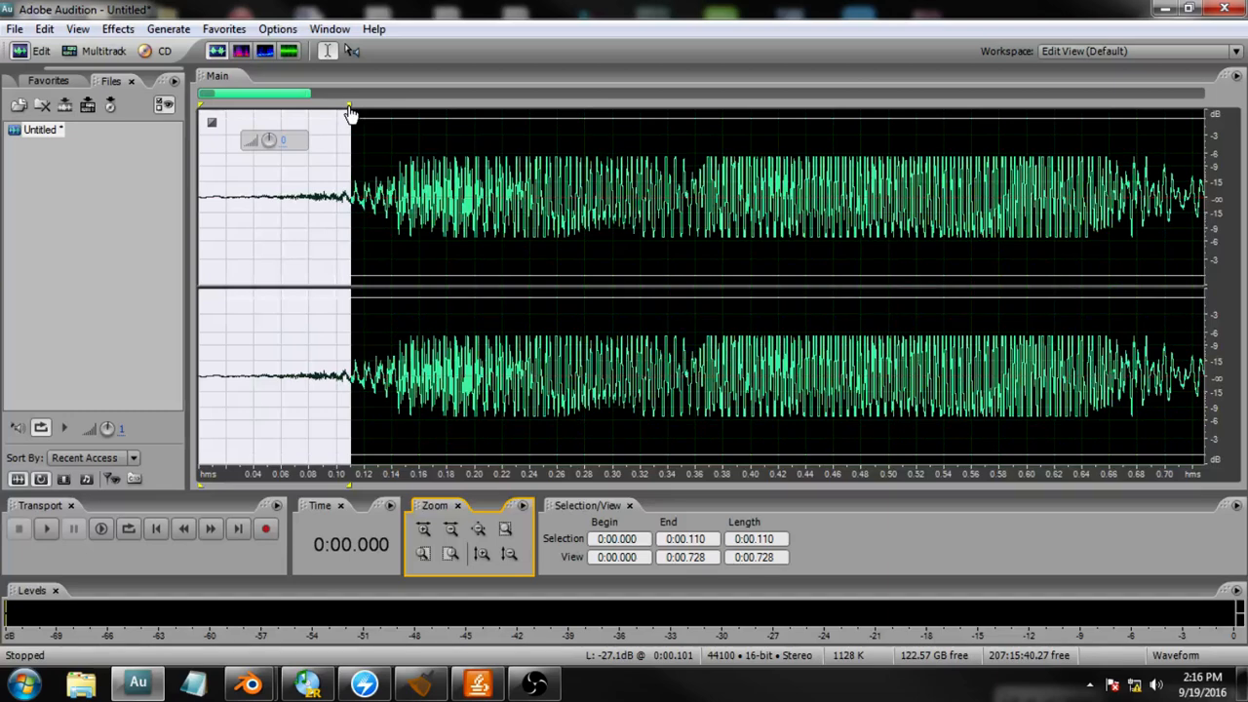
pyautogui.moveTo(351, 114); pyautogui.dragTo(453, 127)
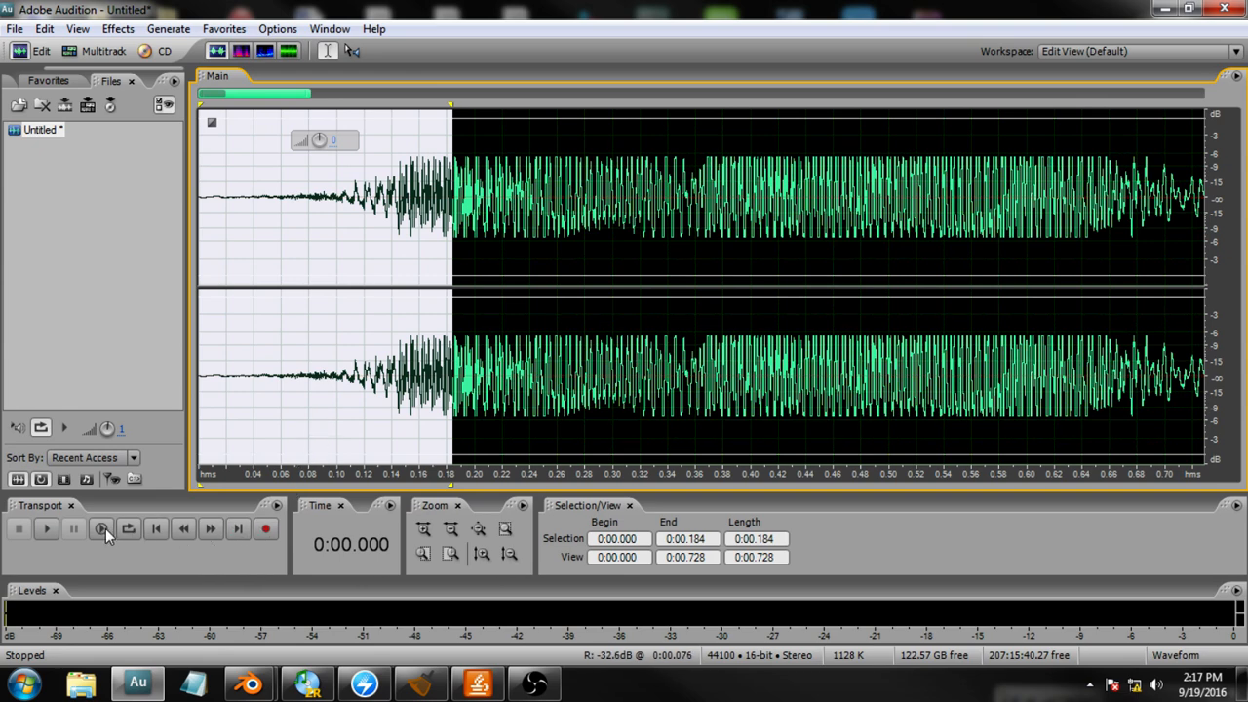
pyautogui.click(51, 530)
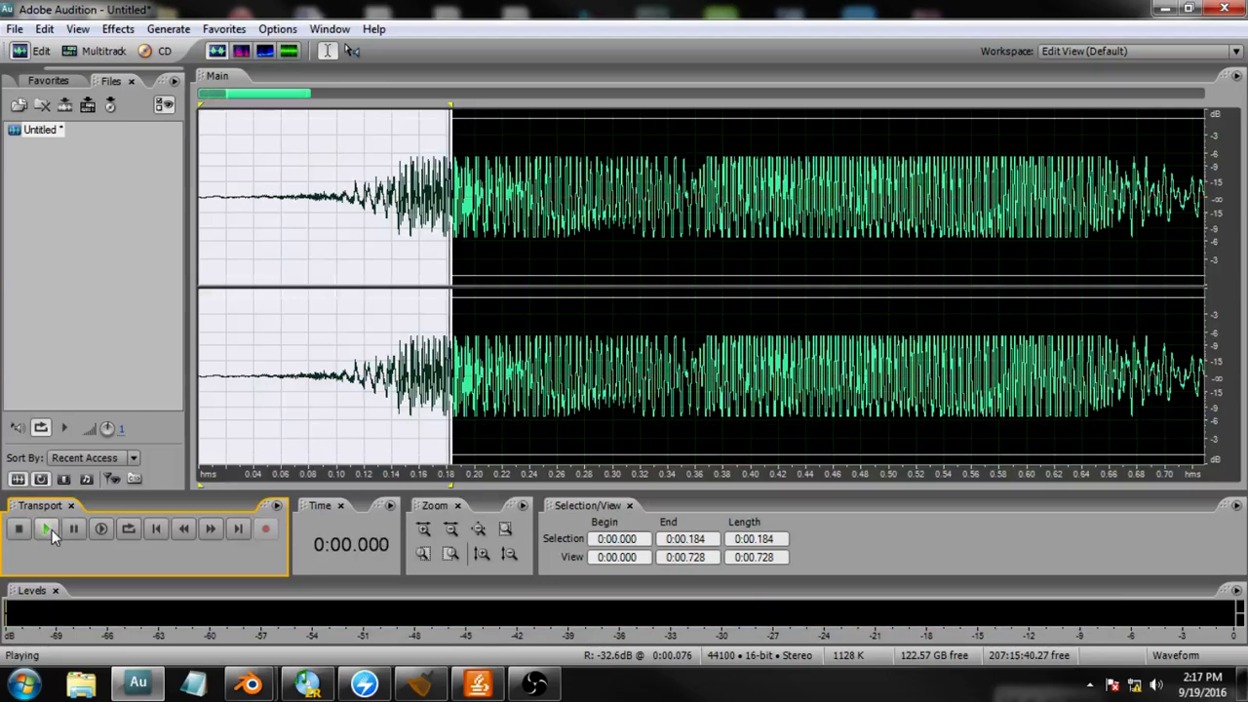
# - Shorten the opening selection so that it ends at about 0:00.103, and play the shortened selection
pyautogui.moveTo(451, 108); pyautogui.dragTo(343, 132)
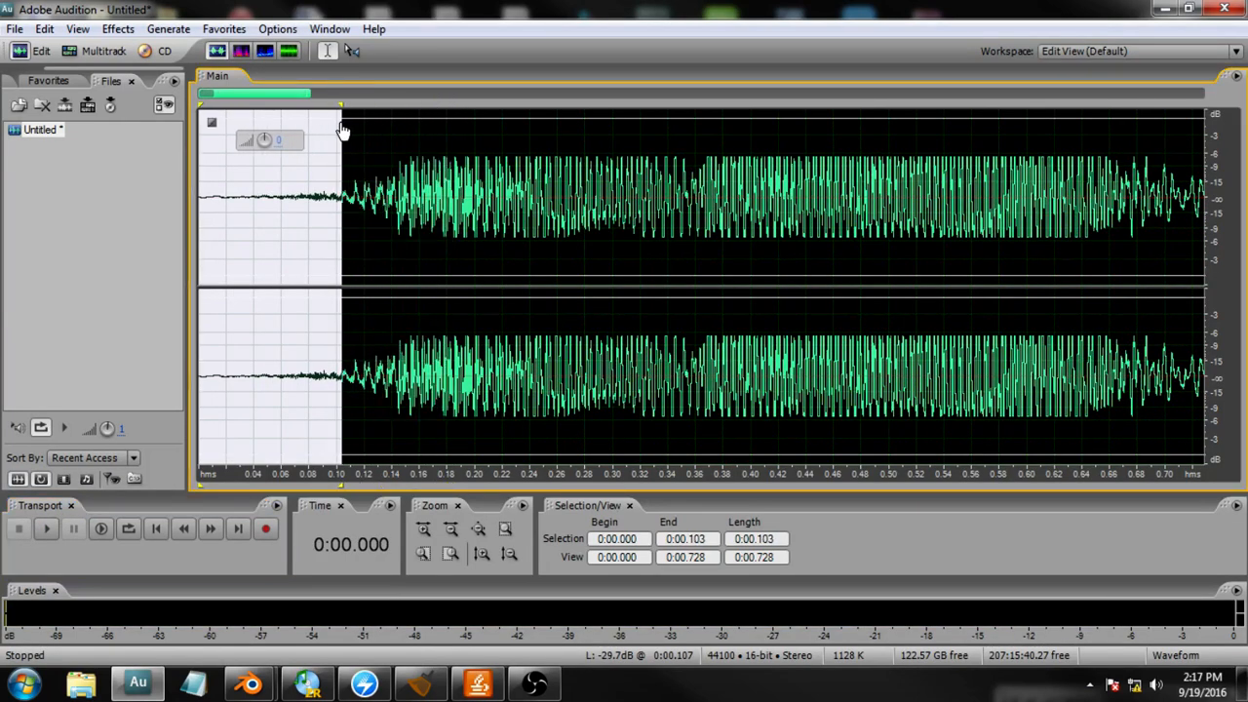
pyautogui.click(43, 528)
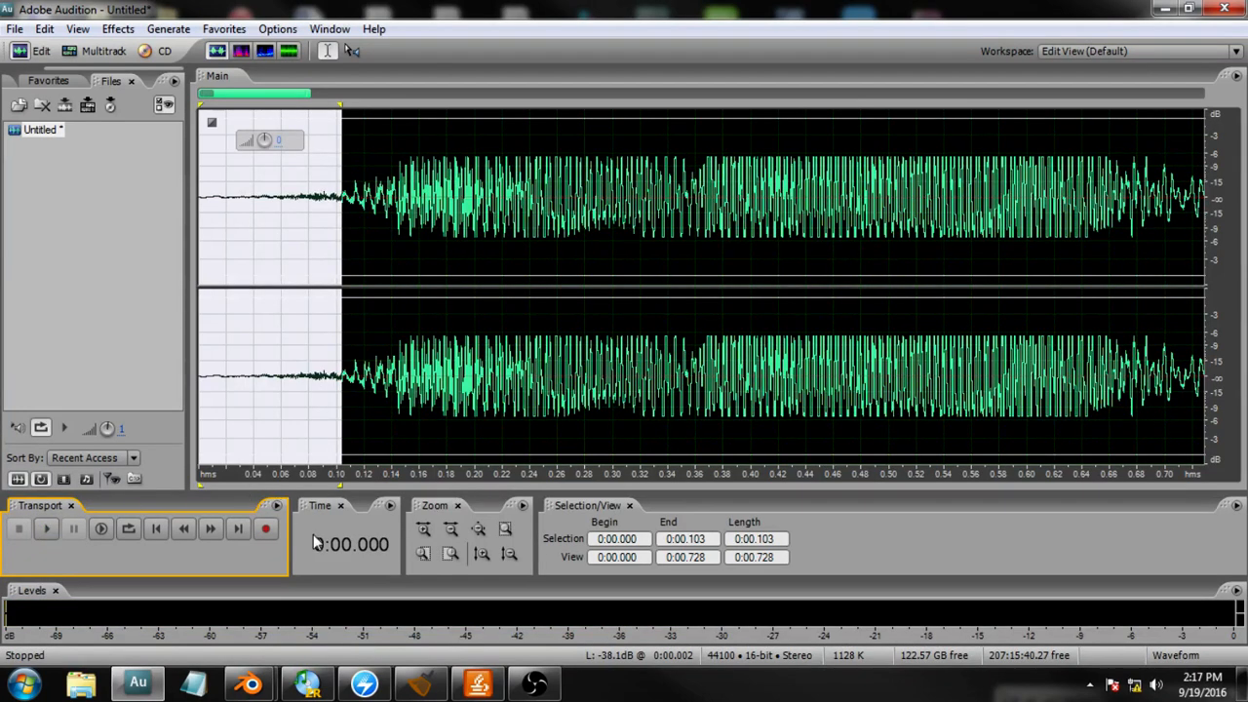
# - Try trimming the recording down to the selected opening section, and undo the trim
pyautogui.rightClick(262, 186)
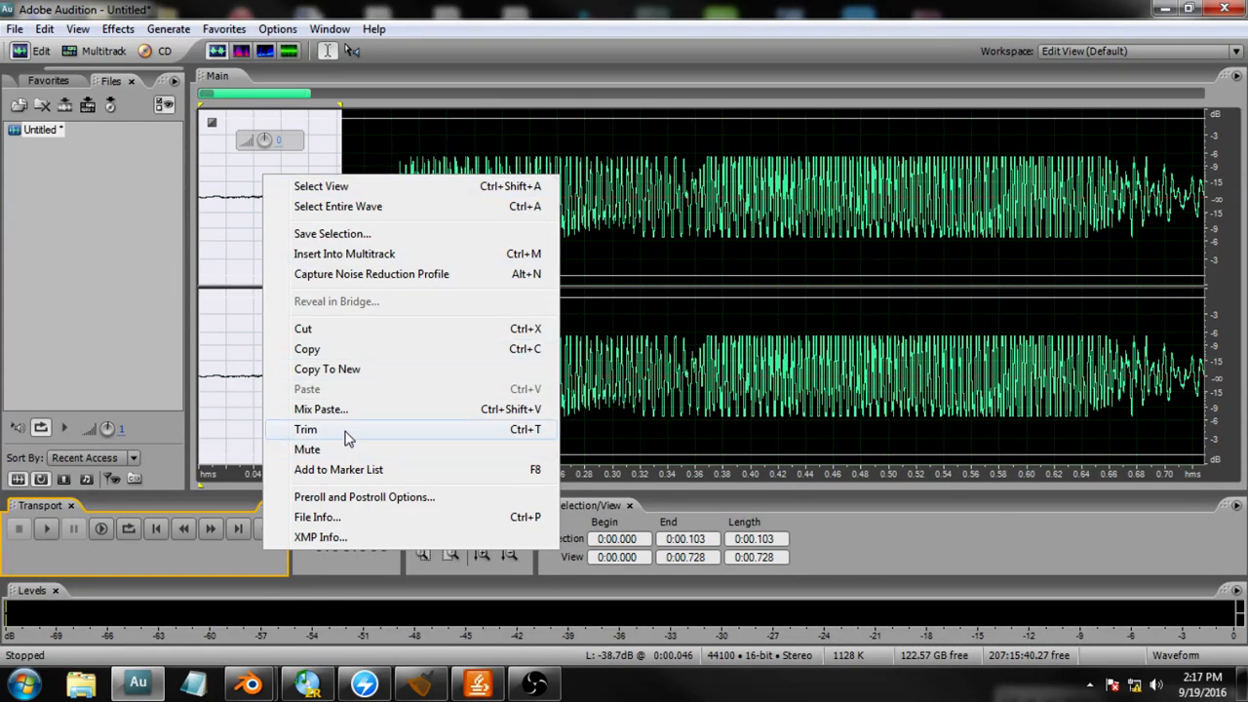
pyautogui.click(305, 429)
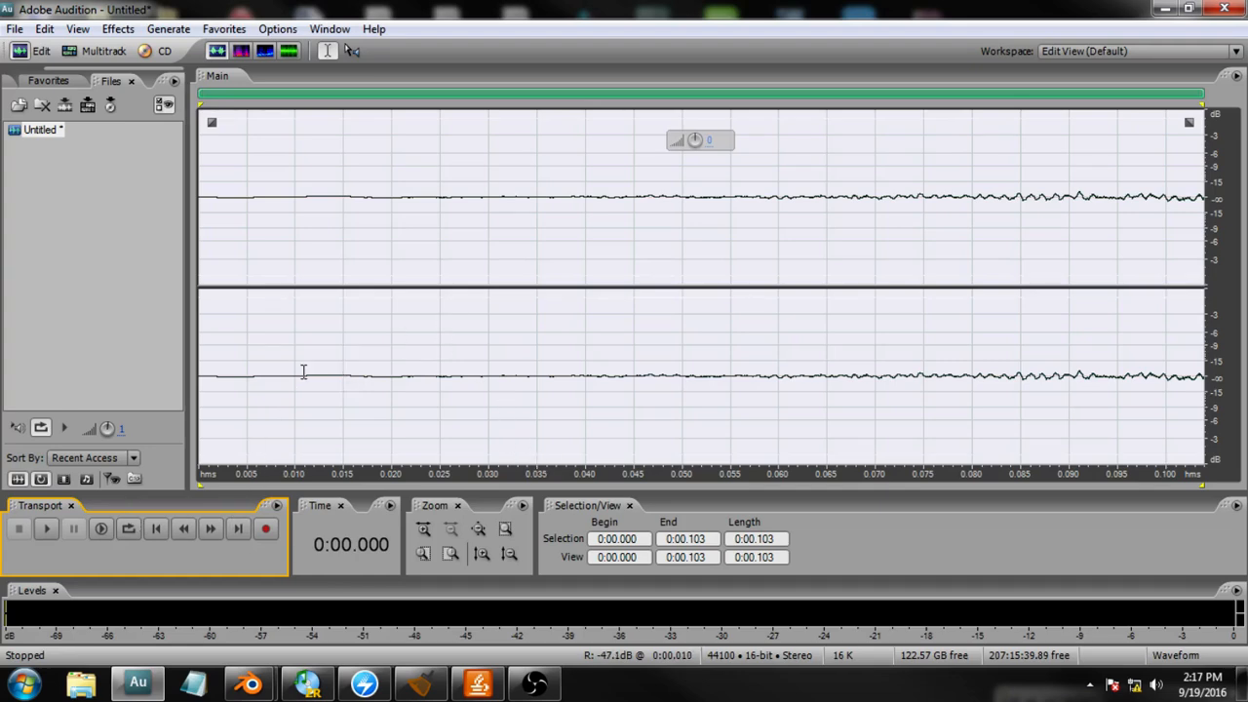
pyautogui.hotkey('ctrl', 'z')
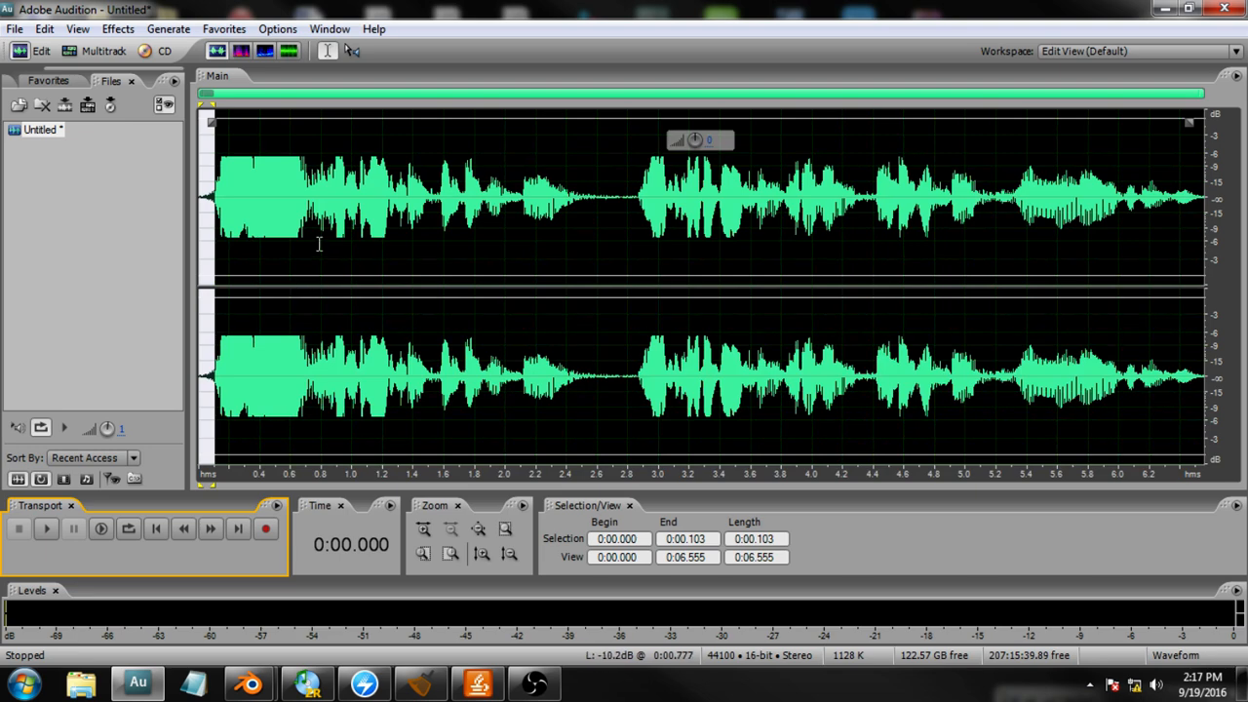
# - Delete the selected opening section and play the start of the shortened recording to check it
pyautogui.press('Delete')
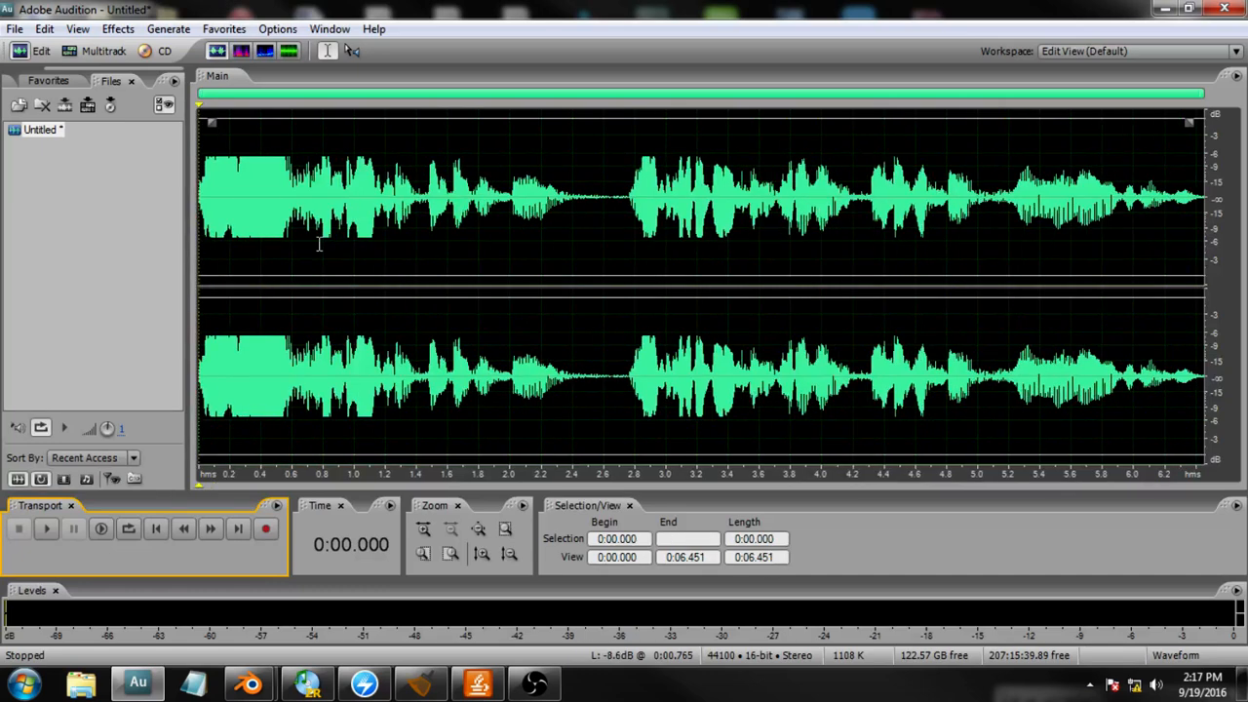
pyautogui.press('space')
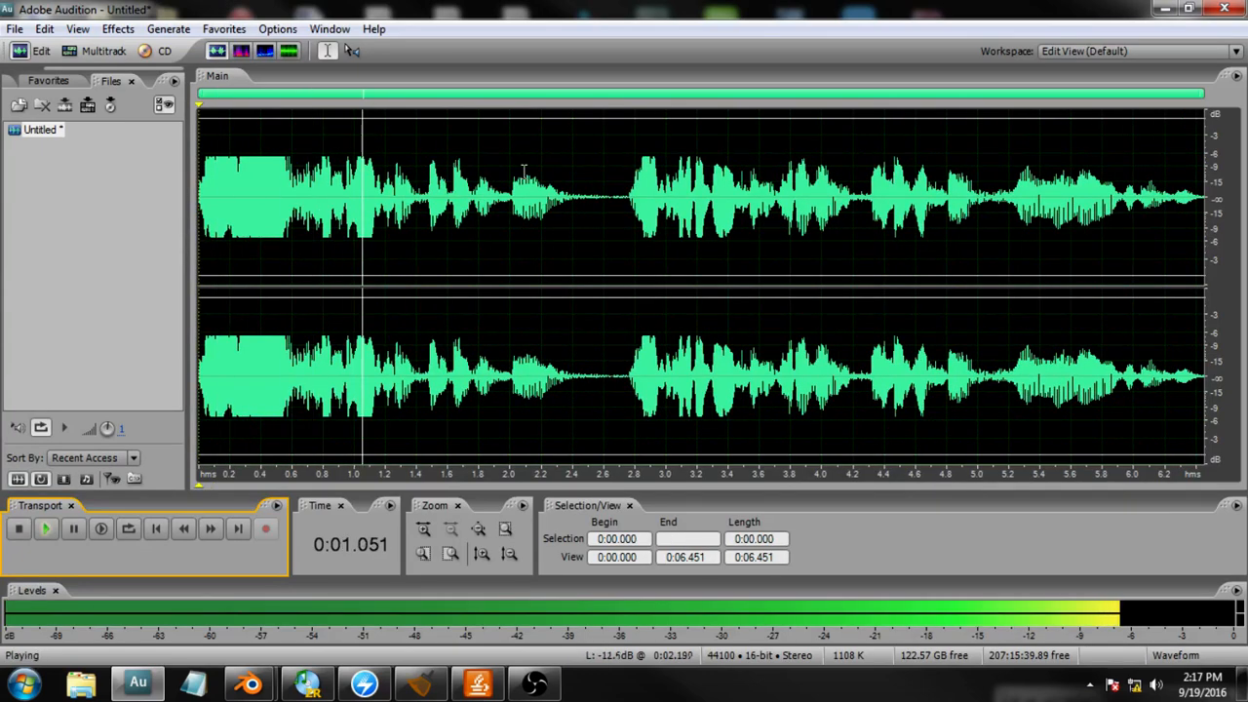
pyautogui.press('space')
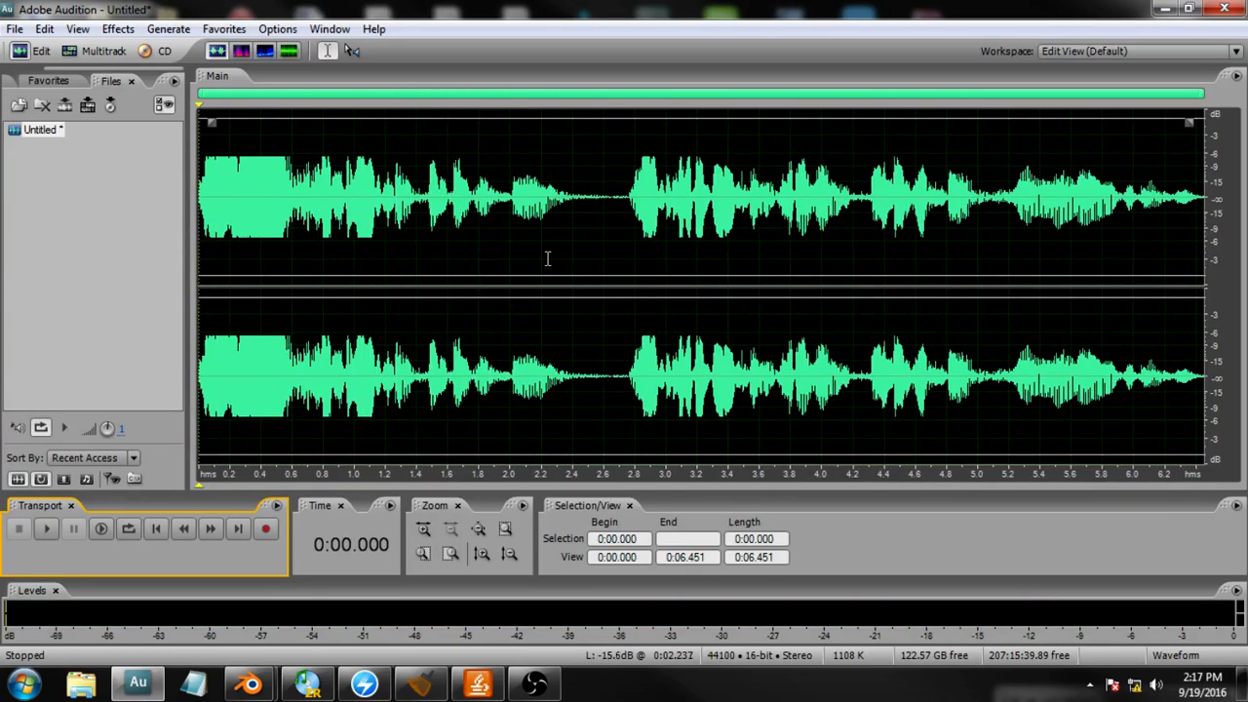
pyautogui.click(583, 190)
pyautogui.click(55, 201)
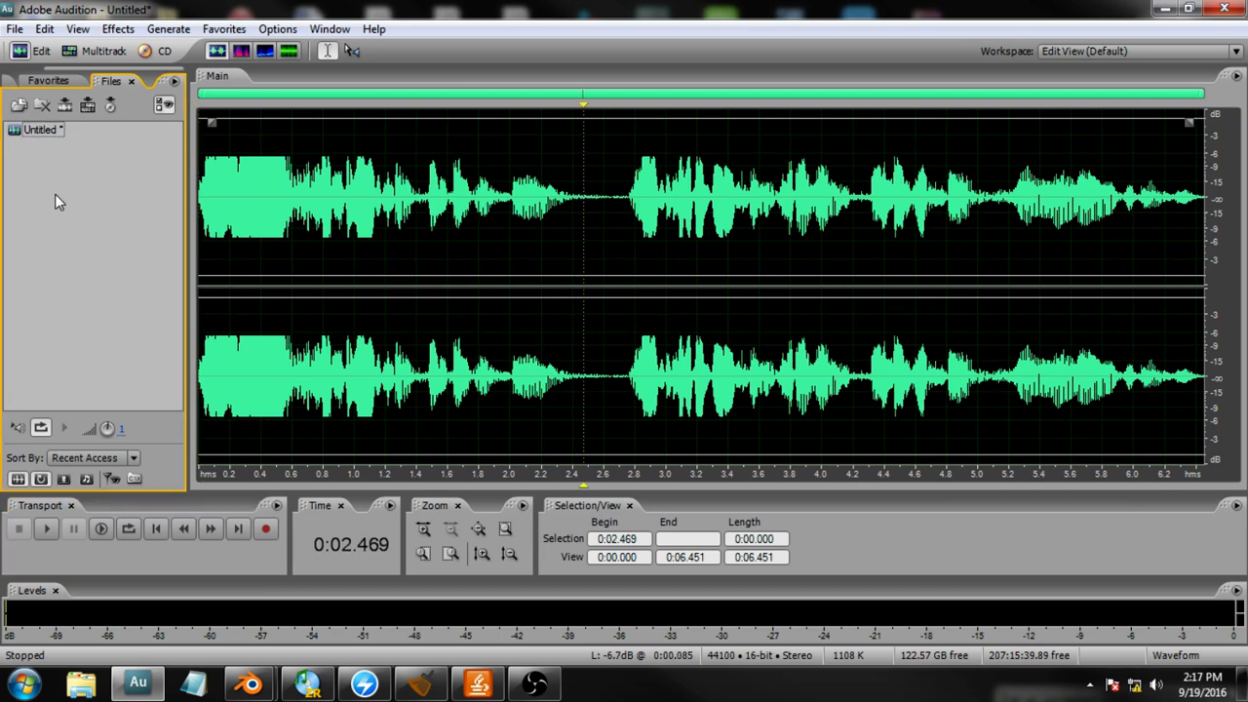
pyautogui.click(455, 216)
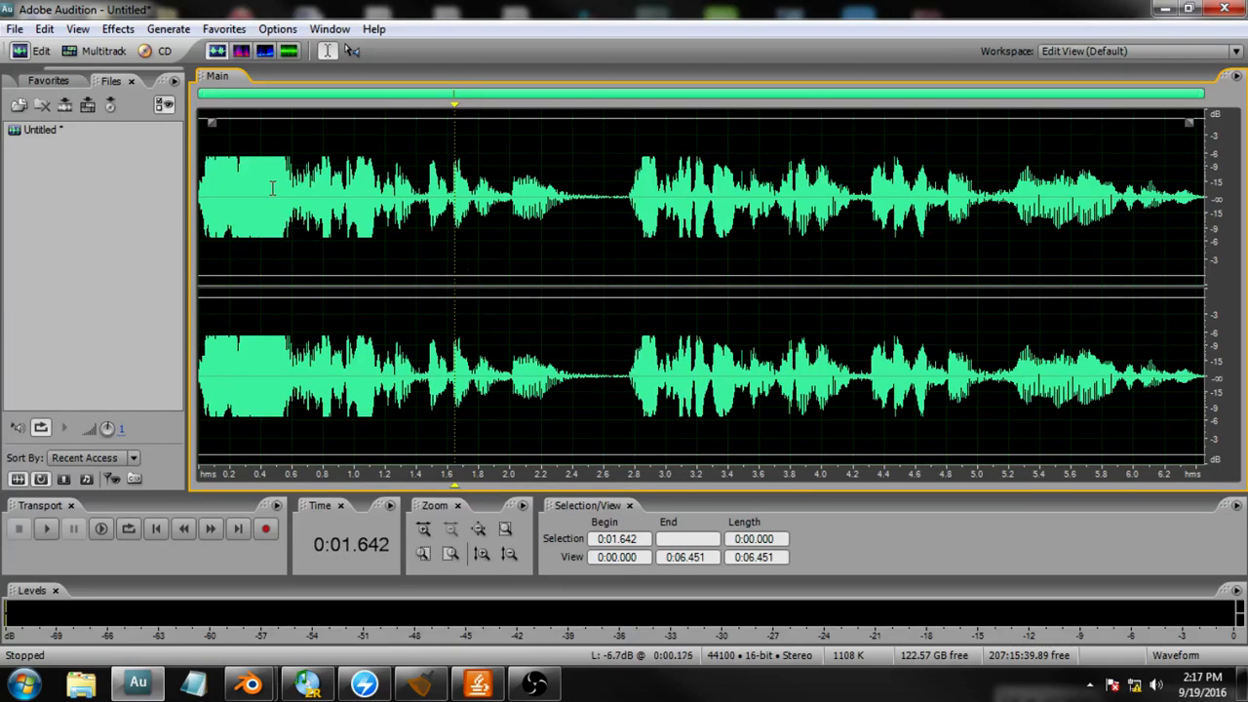
# - Start saving the recording as a new file and choose Local Disk (D:) as the save location
pyautogui.click(15, 30)
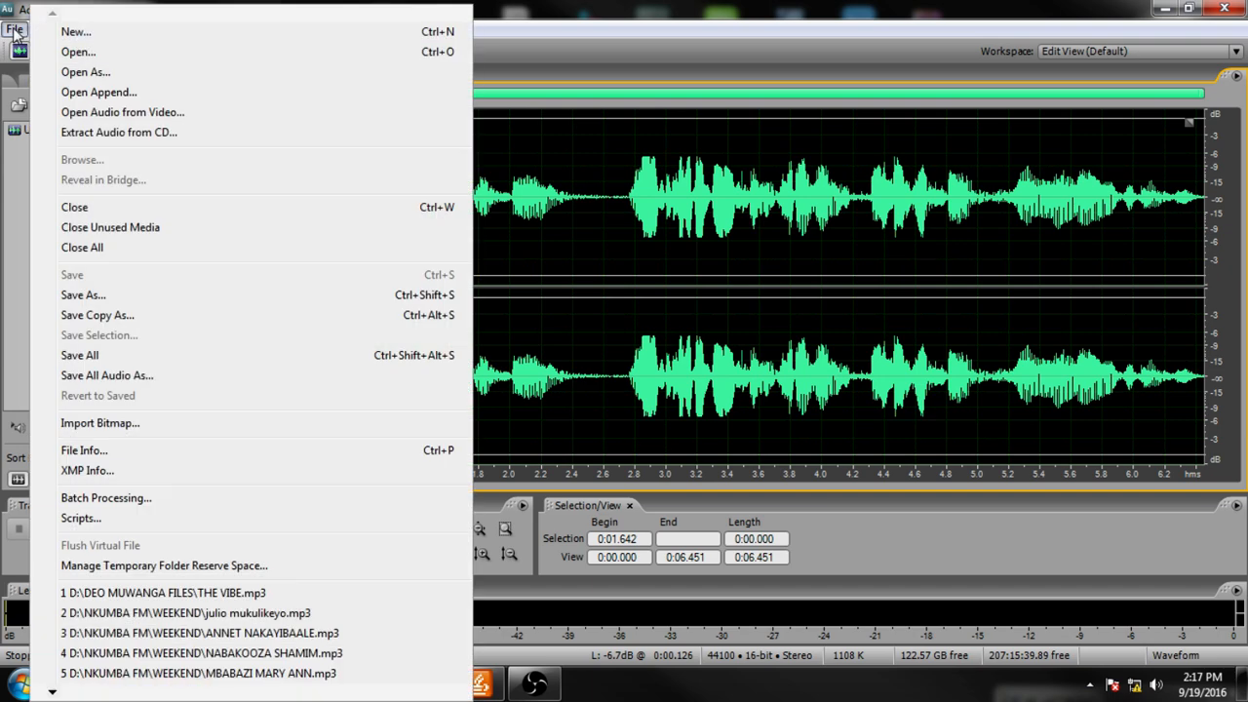
pyautogui.click(99, 297)
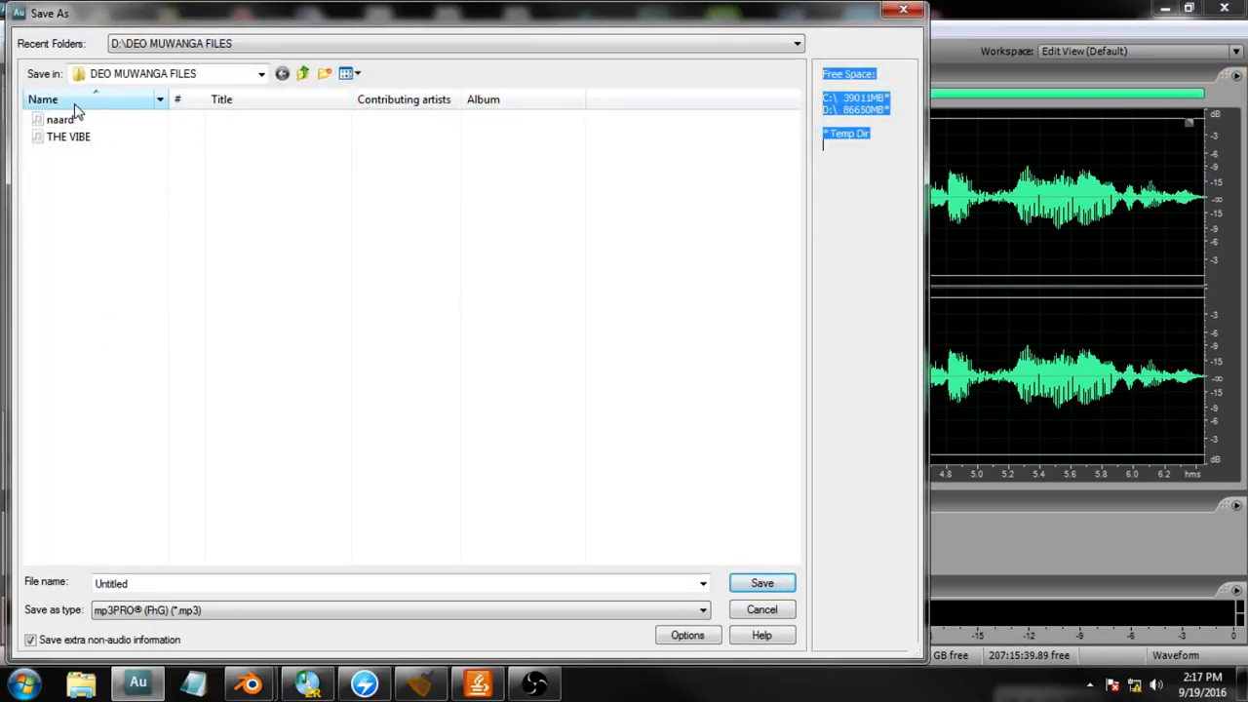
pyautogui.click(261, 76)
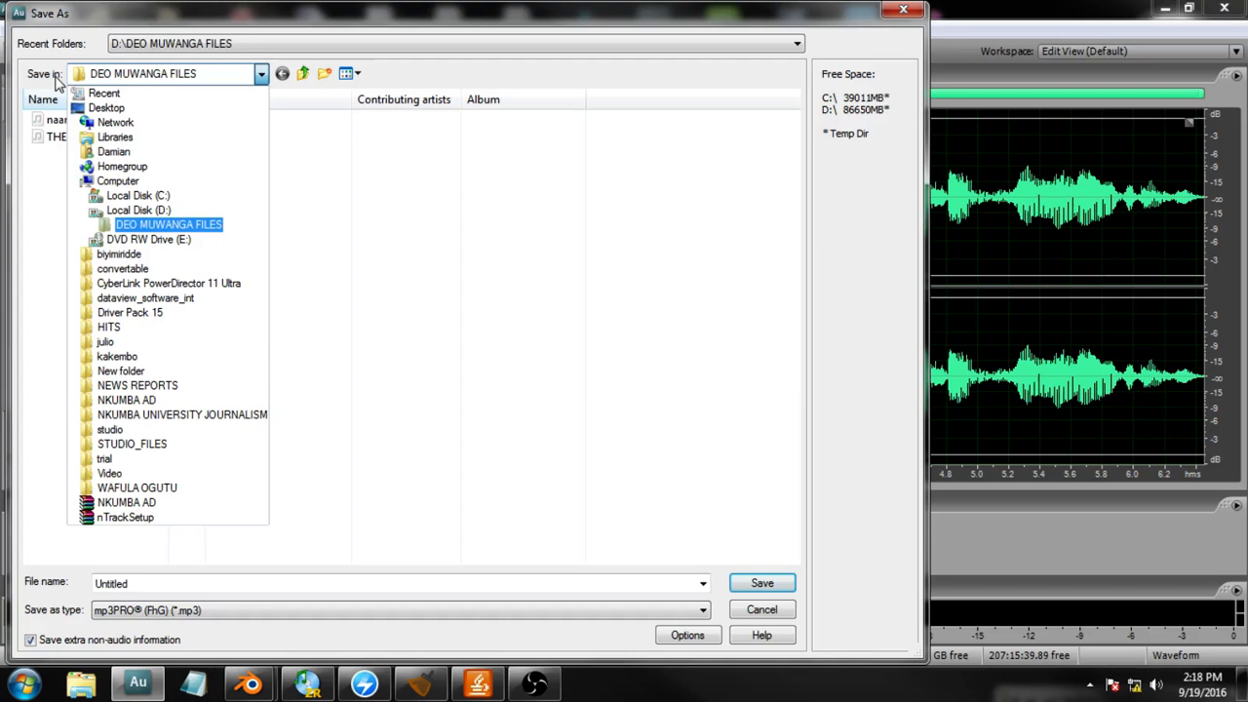
pyautogui.click(134, 213)
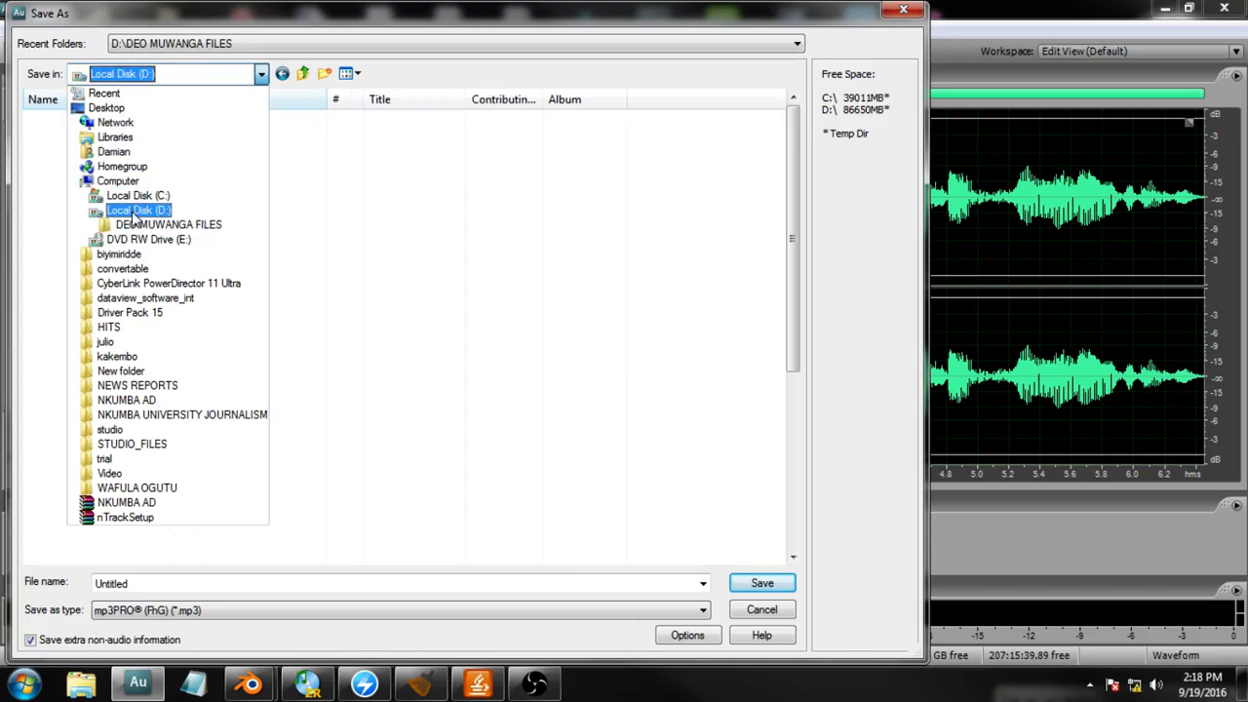
# - Create a folder named Audio Production on Local Disk (D:) and open it as the save location
pyautogui.click(325, 76)
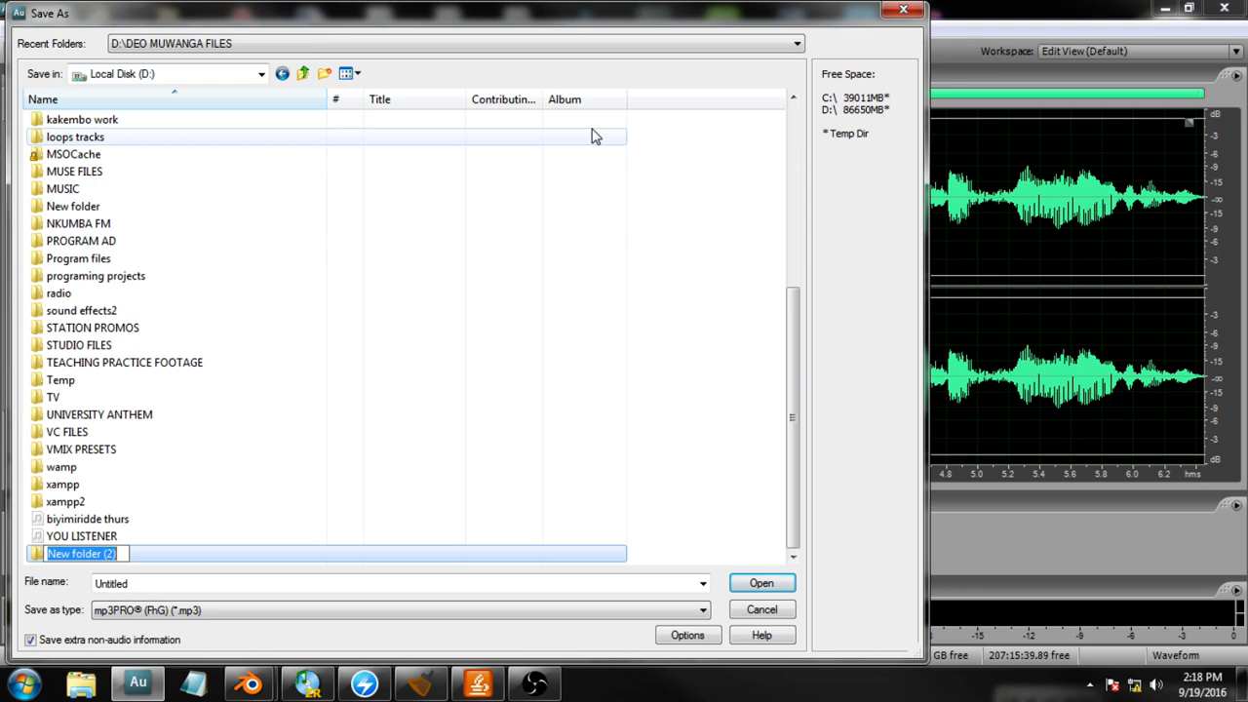
pyautogui.write('A')
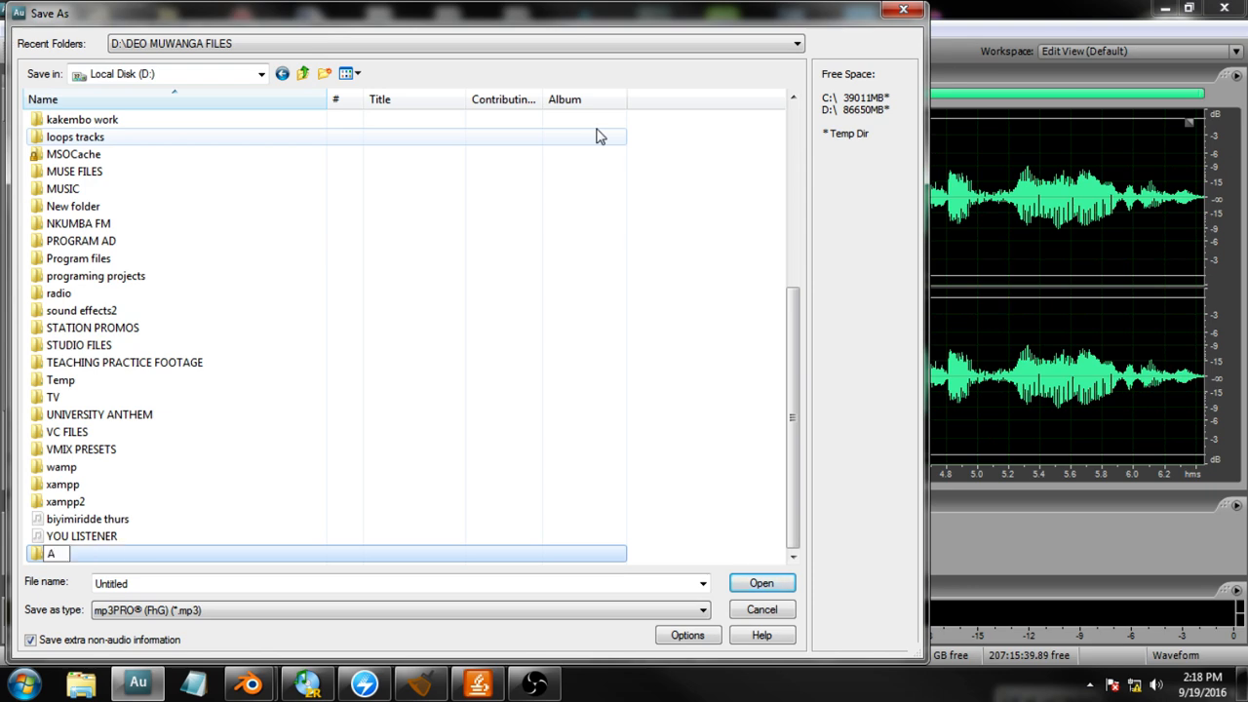
pyautogui.write('udio Pro')
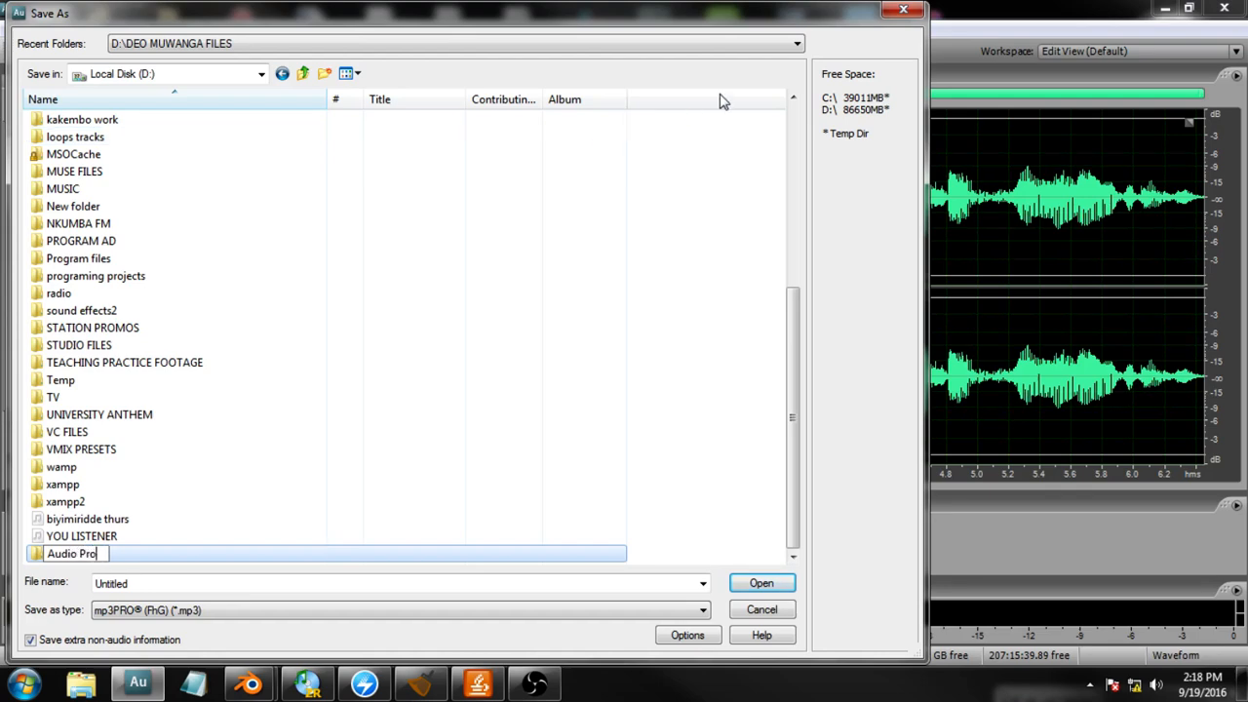
pyautogui.write('duction')
pyautogui.press('Return')
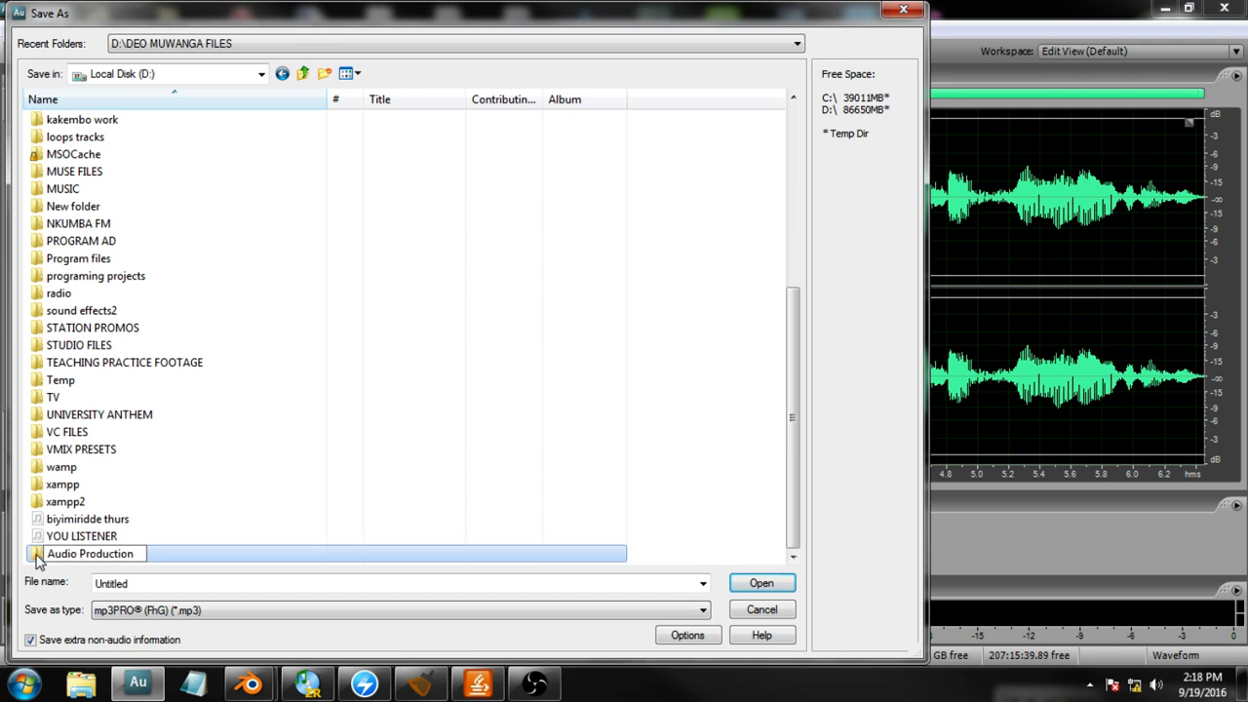
pyautogui.click(746, 585)
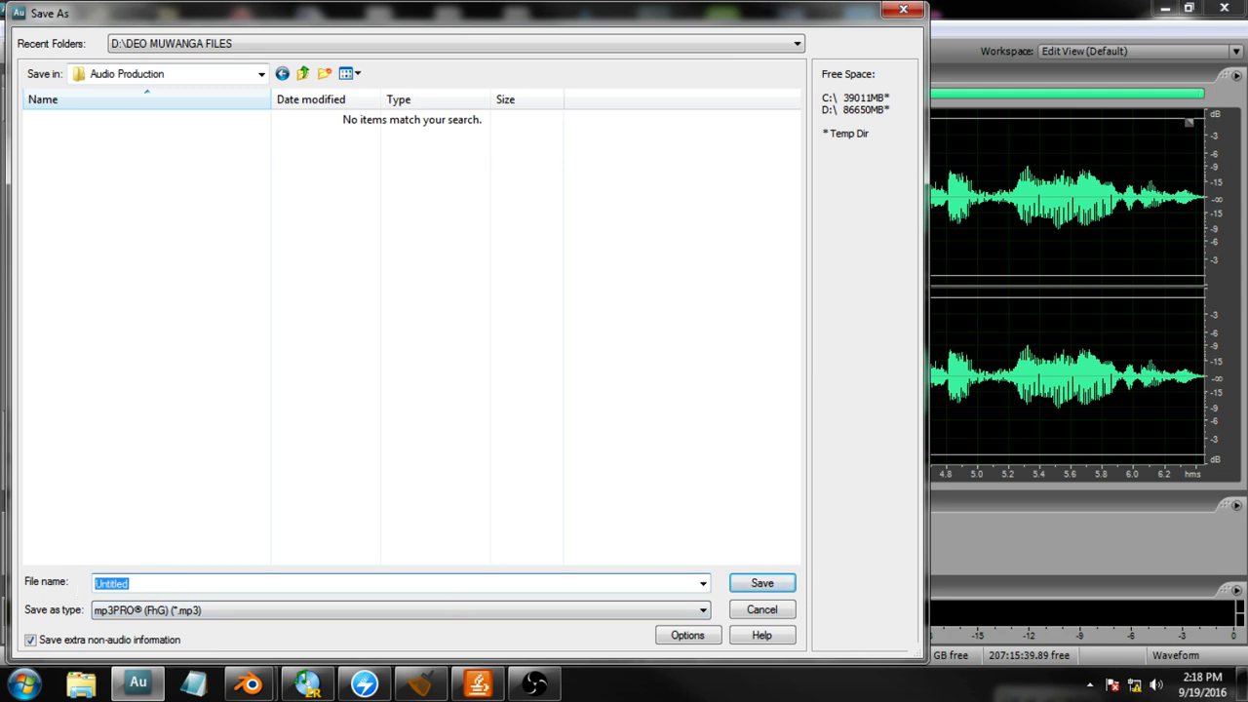
# - Save the recording in the Audio Production folder as Hello File One in the mp3PRO (FhG) (*.mp3) format
pyautogui.write('Hello File One')
pyautogui.click(703, 611)
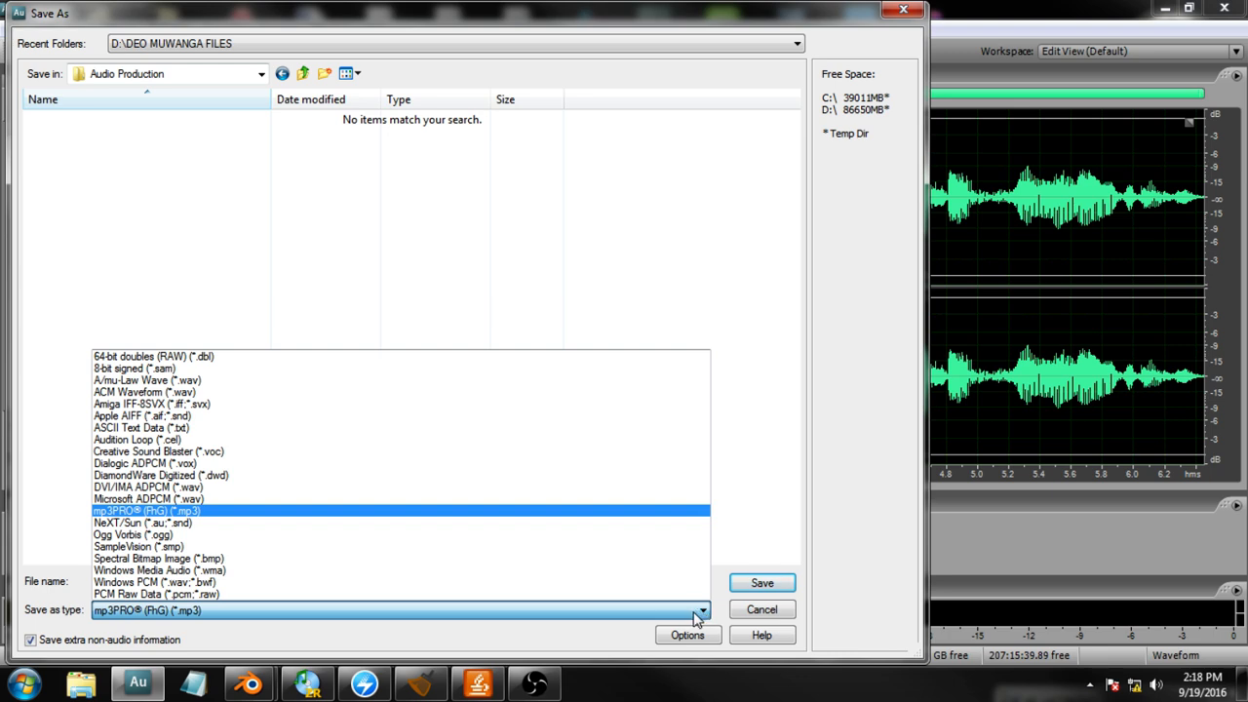
pyautogui.click(258, 517)
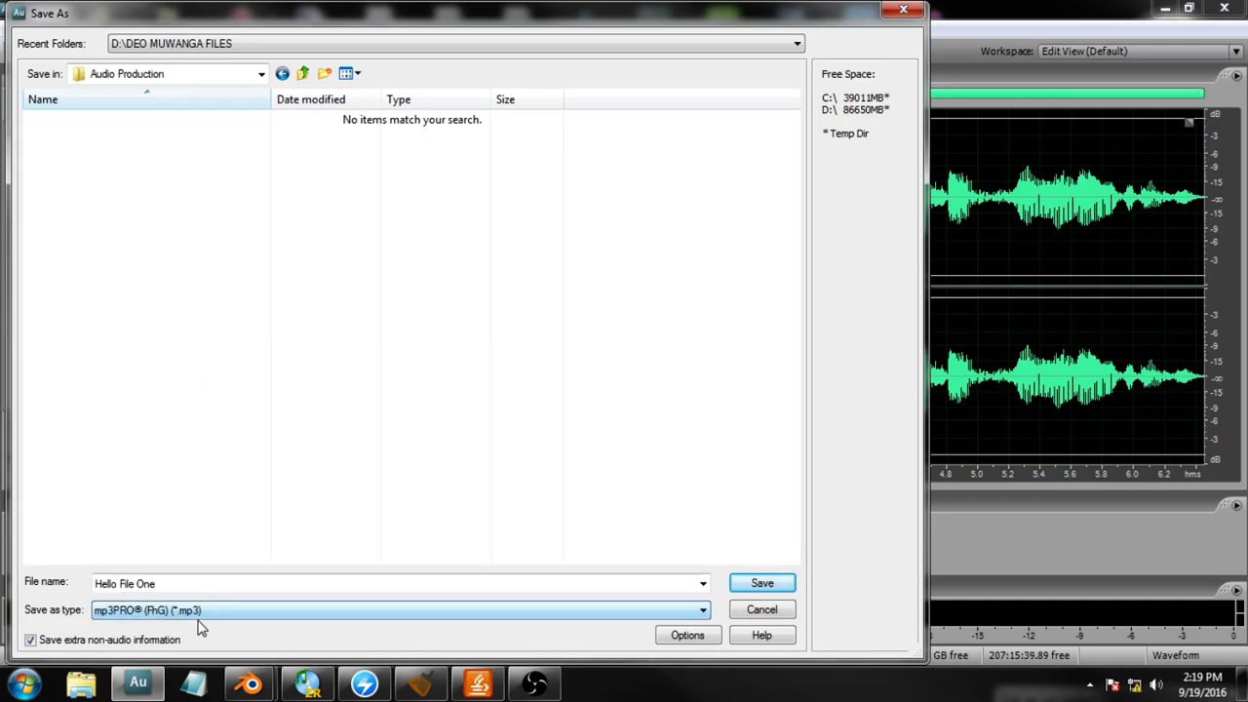
pyautogui.click(752, 585)
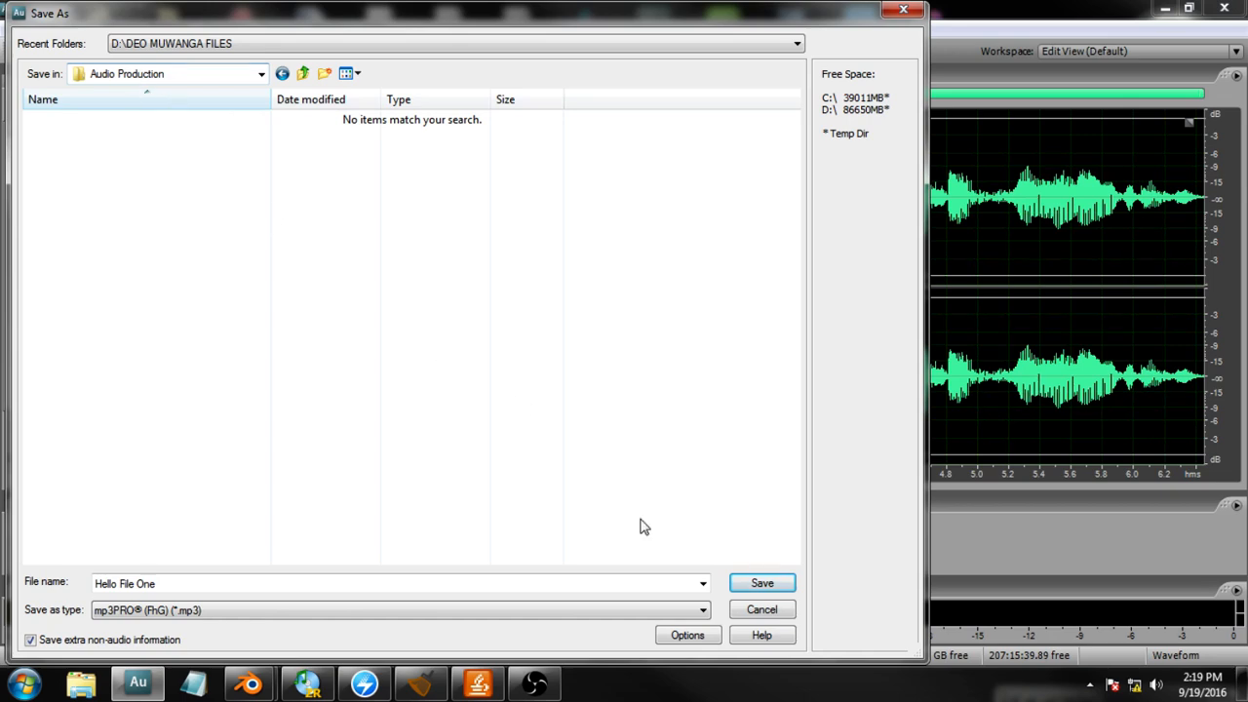
pyautogui.click(762, 586)
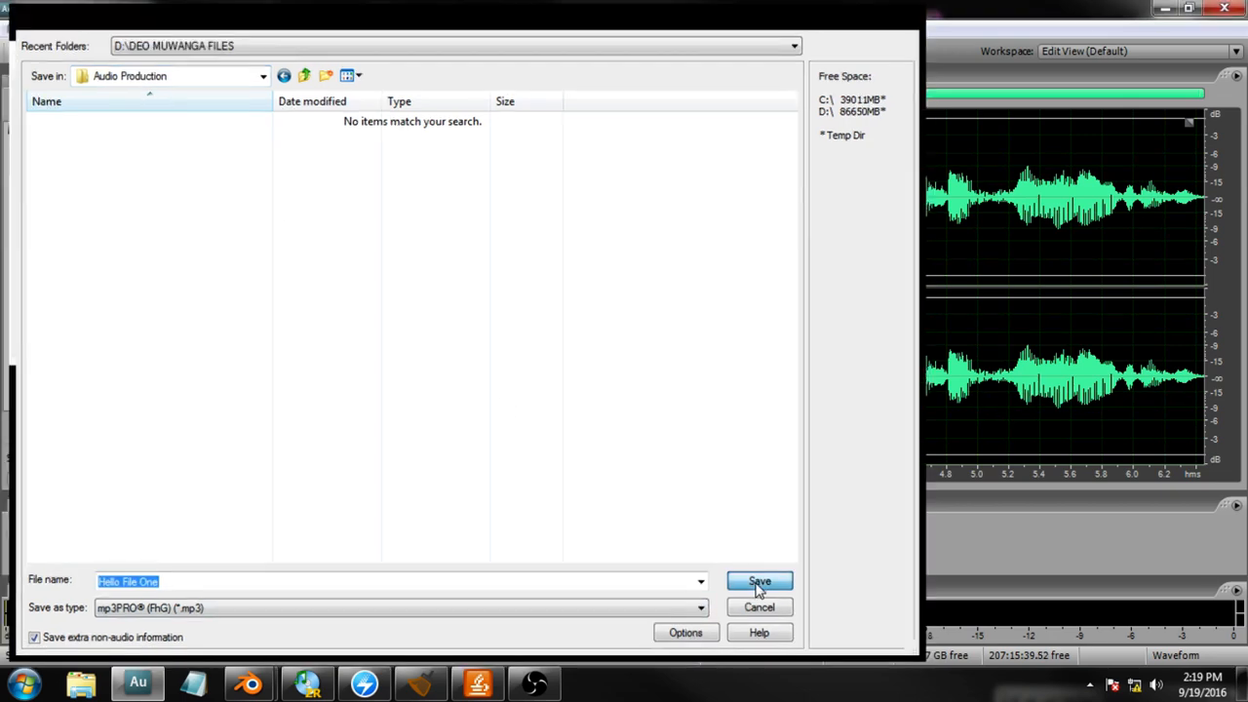